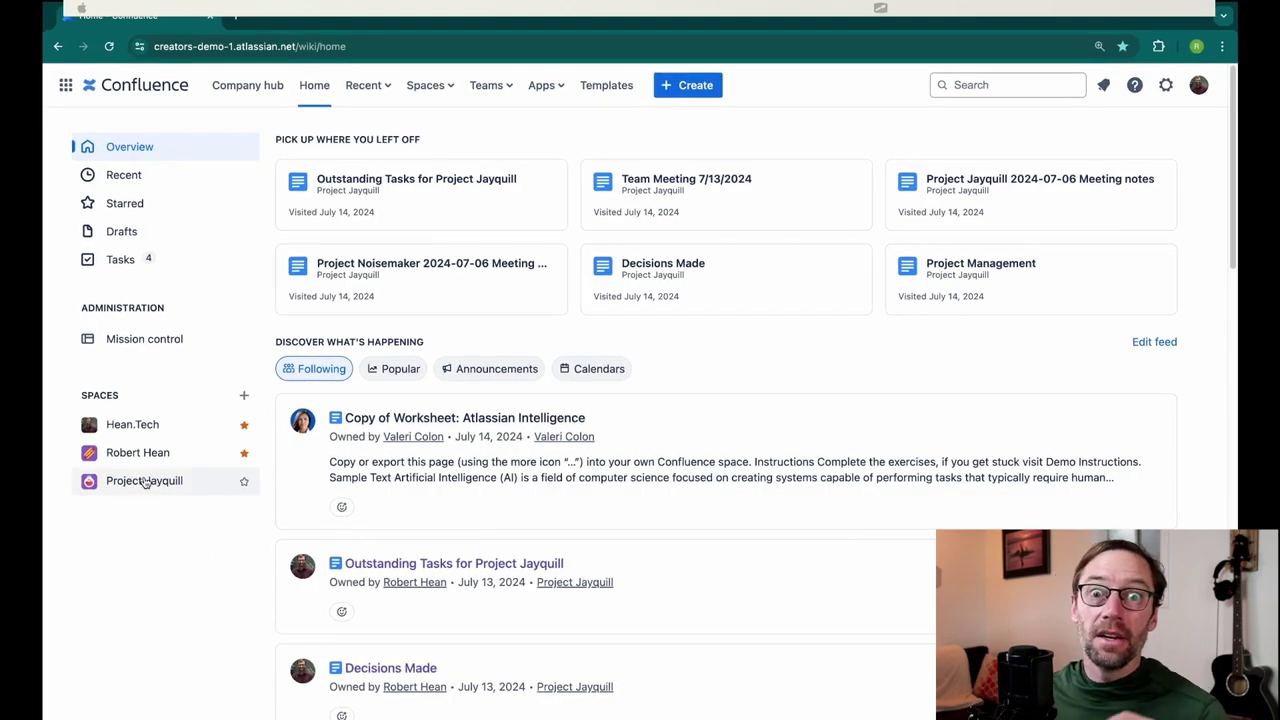
# Open the Project Jayquill space and look through the pages in its content tree.
pyautogui.click(145, 481)
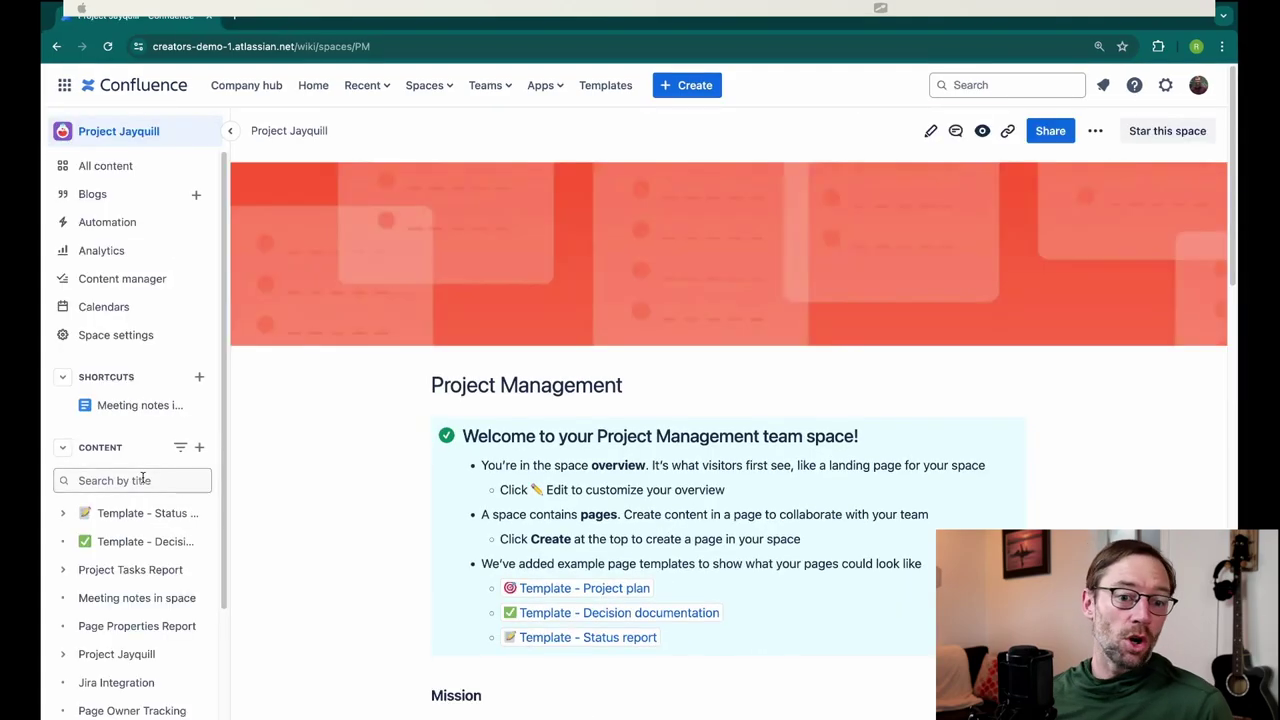
pyautogui.scroll(-3, 145, 500)
pyautogui.moveTo(147, 497)
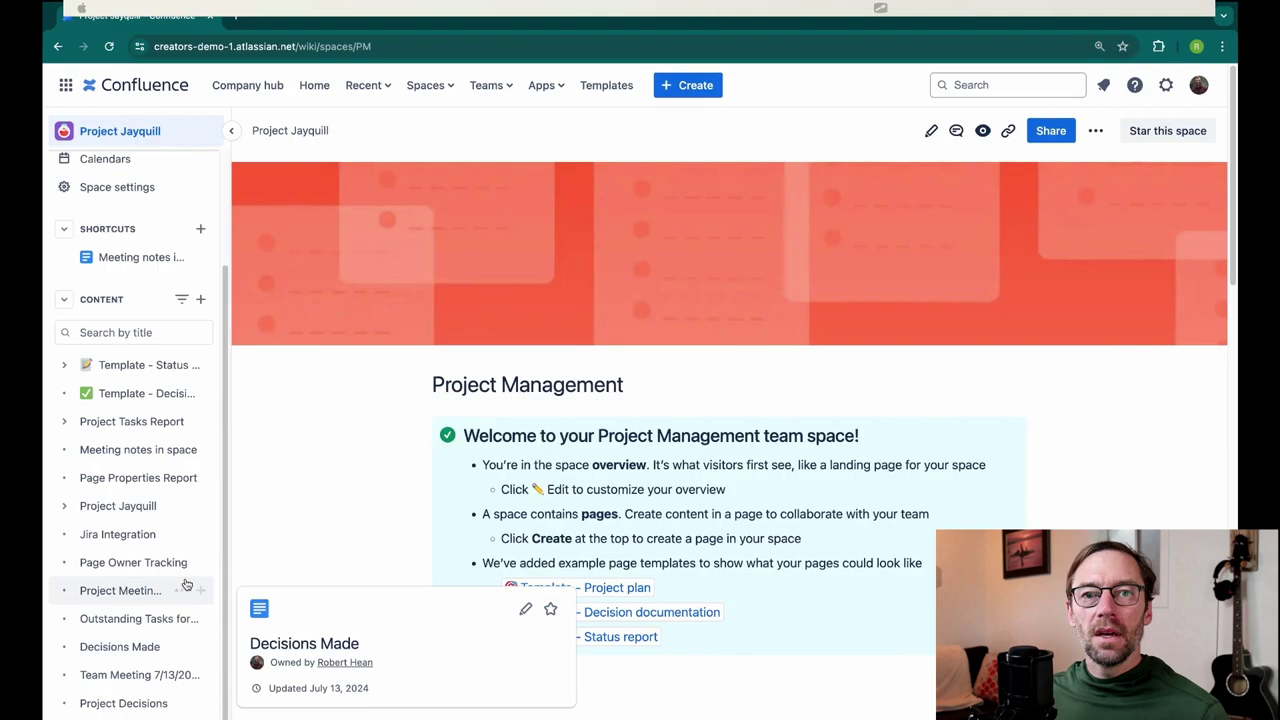
pyautogui.scroll(3, 184, 583)
pyautogui.moveTo(184, 583)
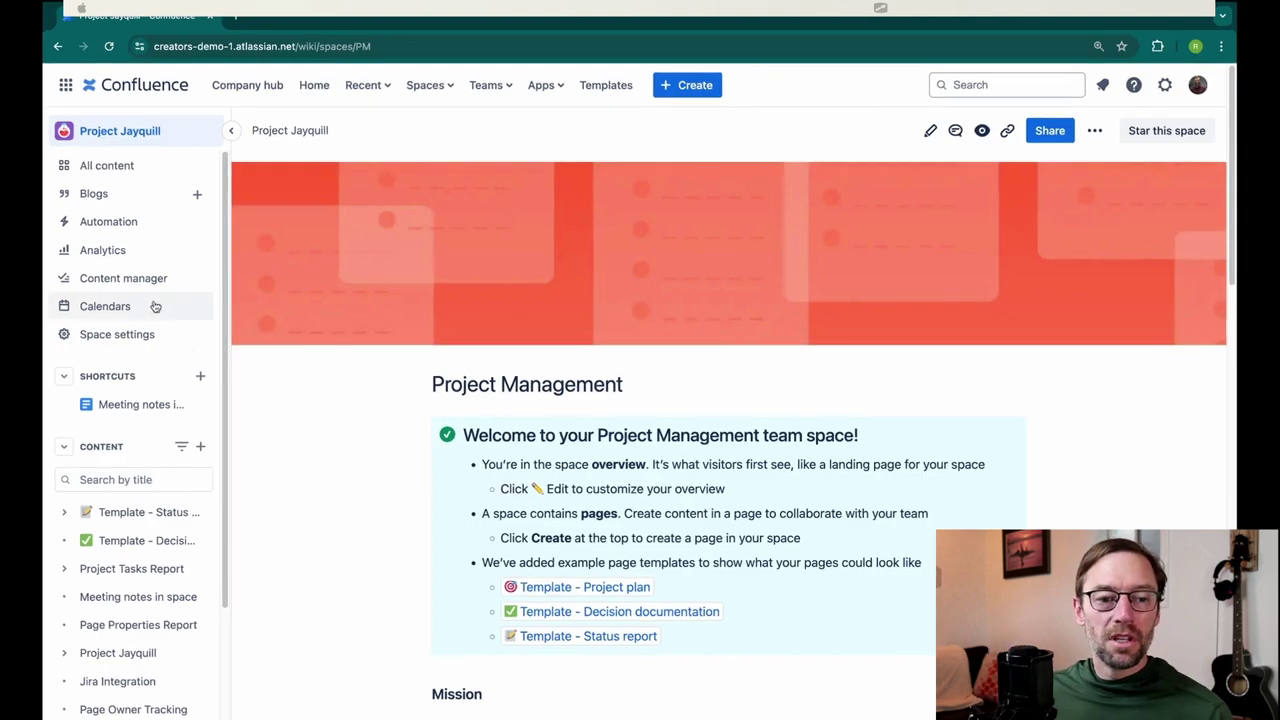
# Open the space settings of Project Jayquill and review the available management, permission, content and integration options.
pyautogui.click(134, 338)
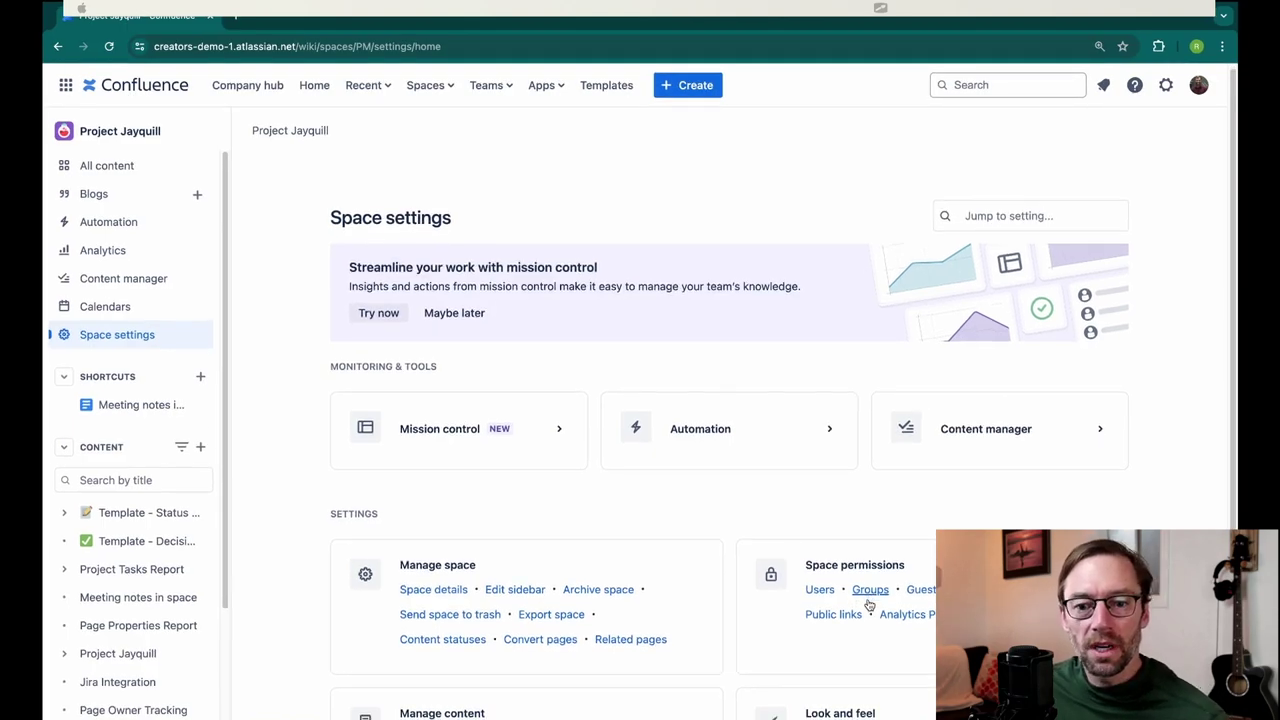
pyautogui.scroll(-1, 866, 598)
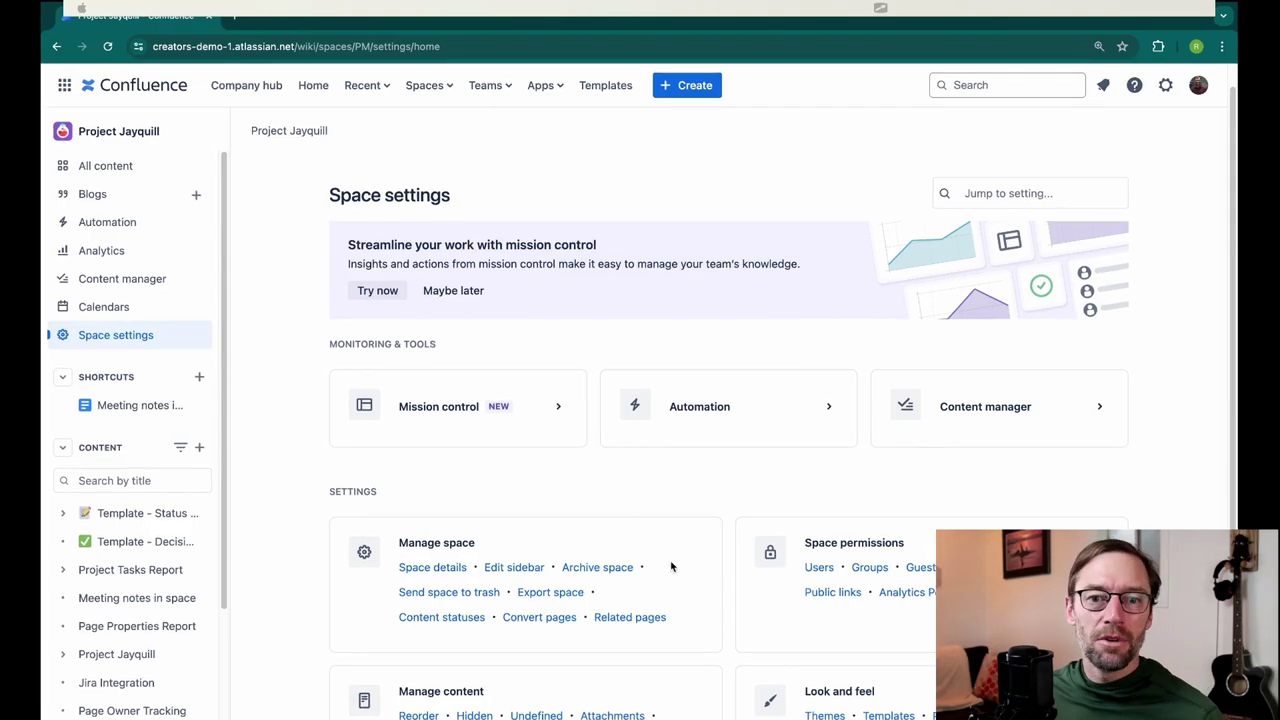
pyautogui.scroll(-3, 784, 578)
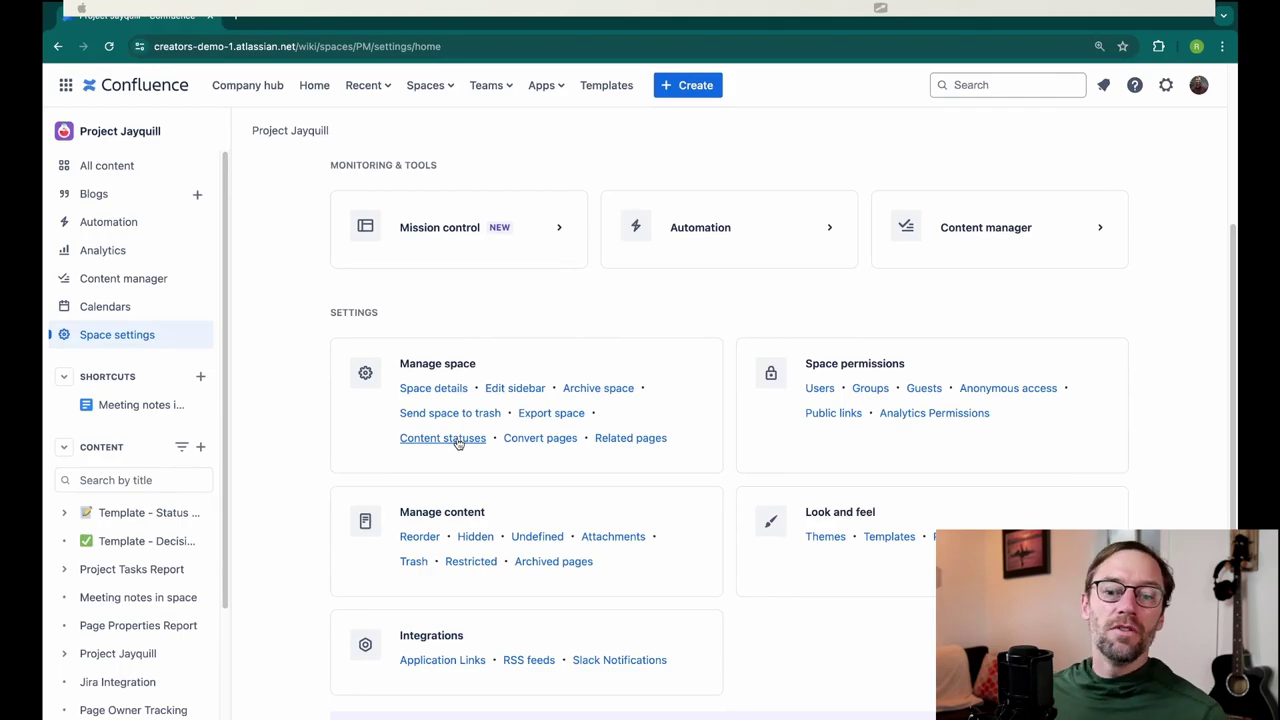
pyautogui.scroll(2, 726, 395)
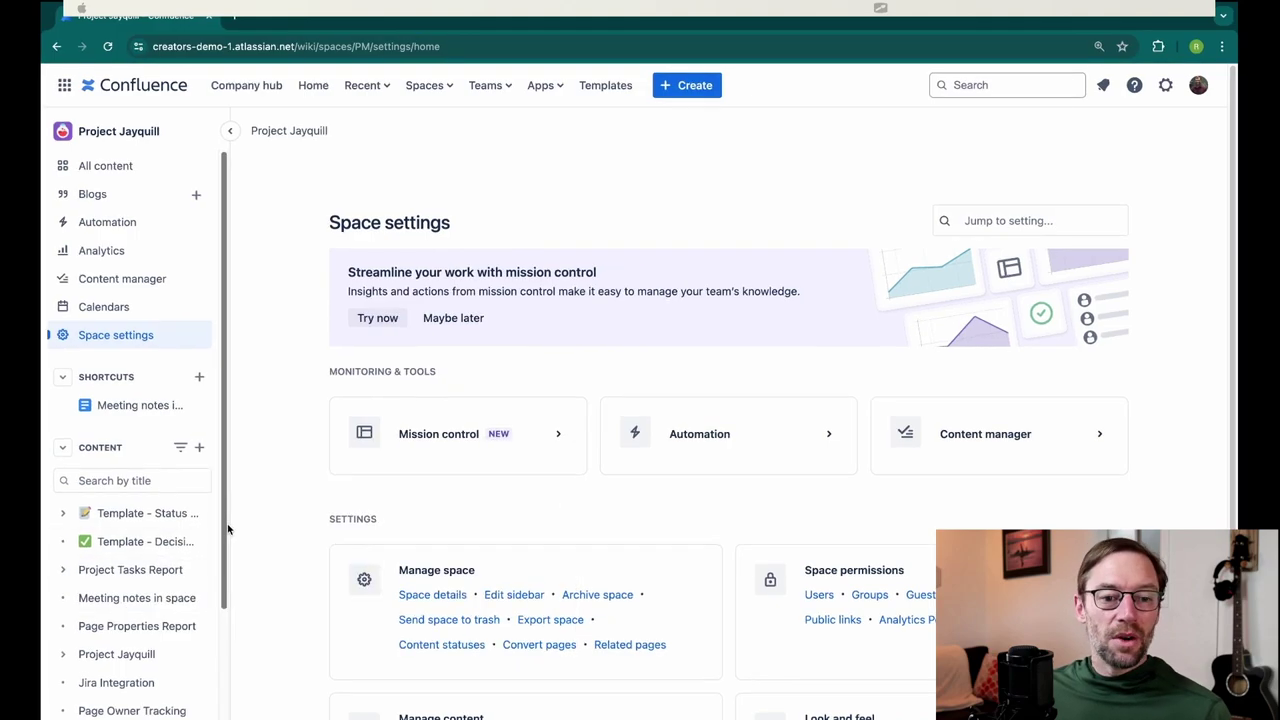
# Widen the space sidebar so full page titles fit, and look over the page tree with its page previews.
pyautogui.moveTo(359, 524); pyautogui.dragTo(357, 524)
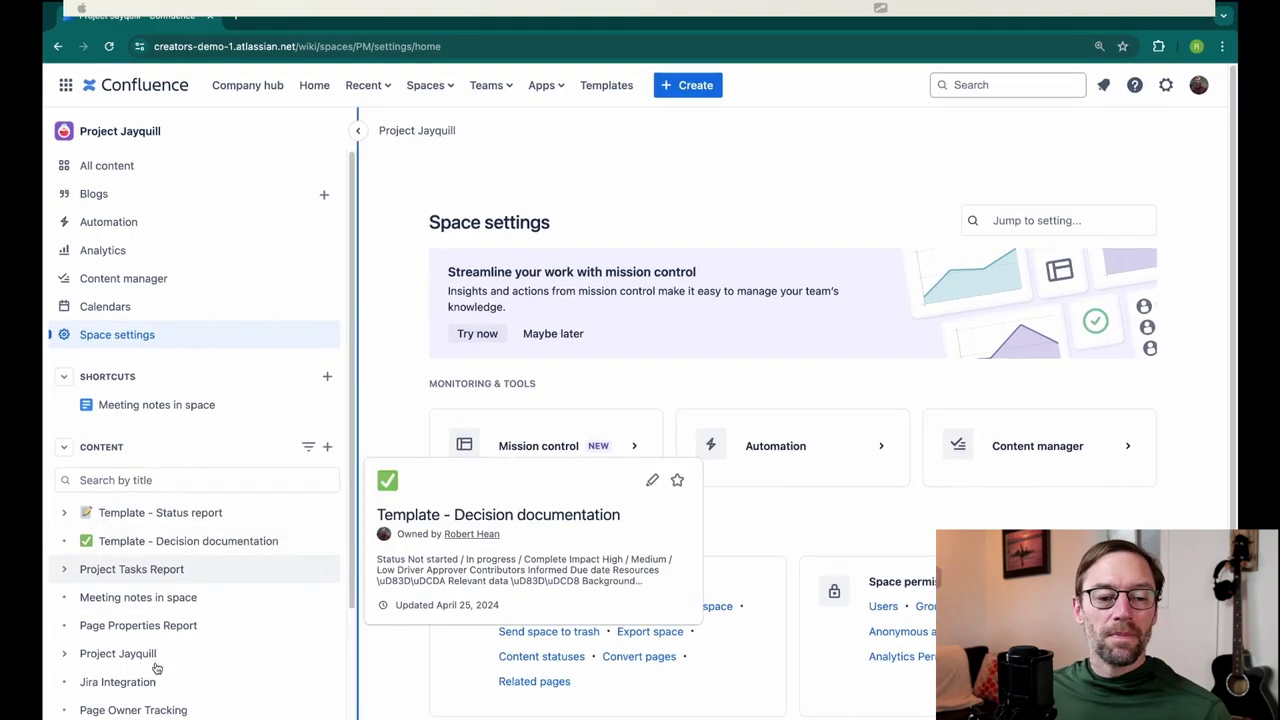
pyautogui.scroll(-4, 157, 655)
pyautogui.moveTo(155, 653)
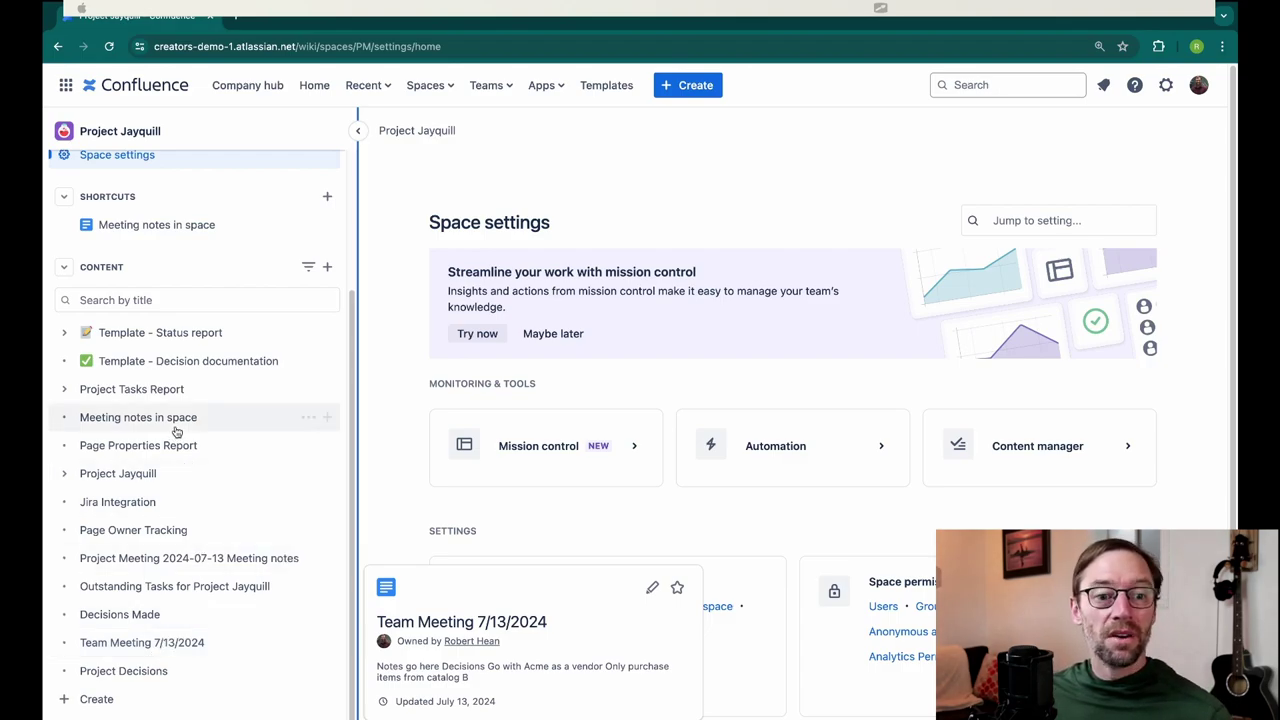
pyautogui.moveTo(170, 417)
pyautogui.moveTo(220, 368)
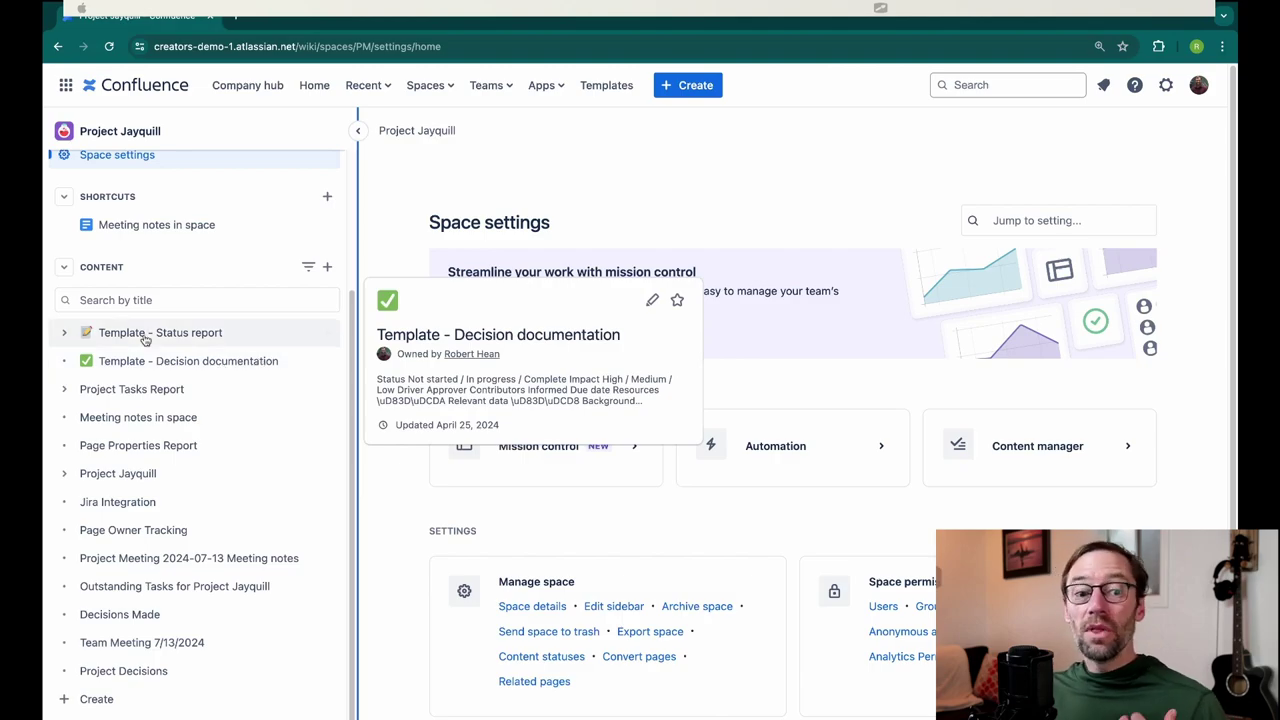
pyautogui.moveTo(172, 500)
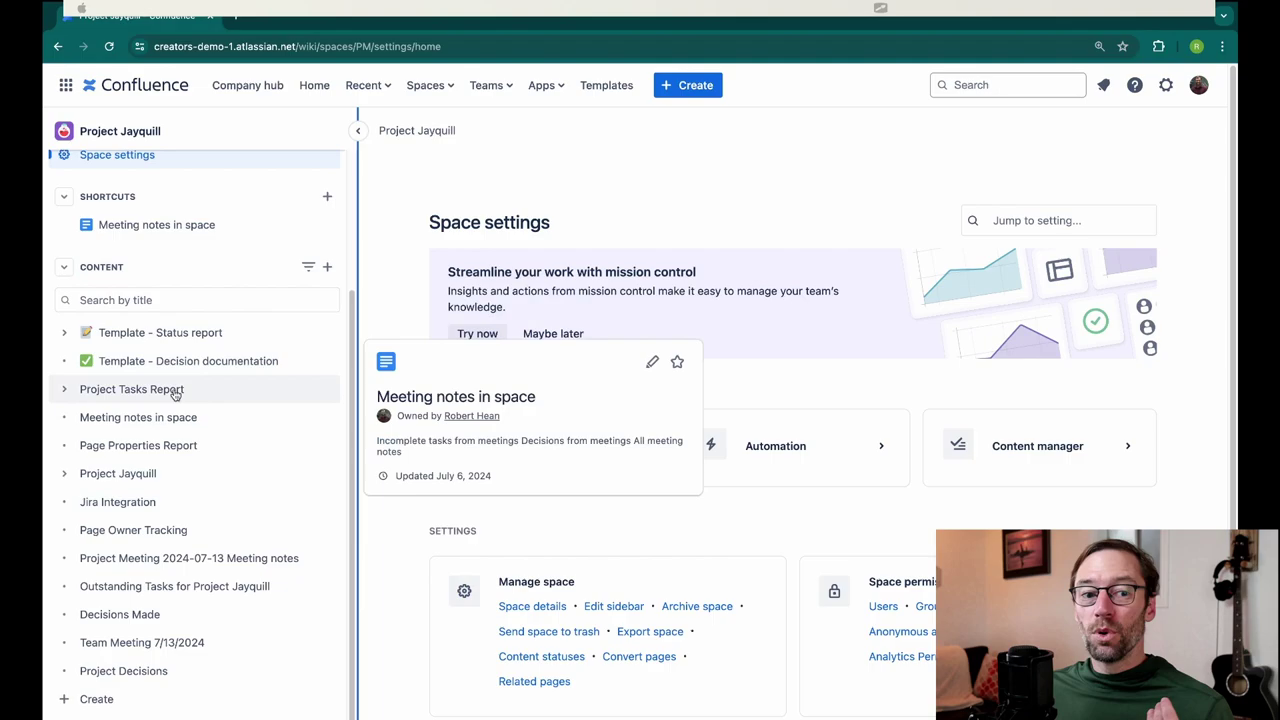
pyautogui.moveTo(150, 388)
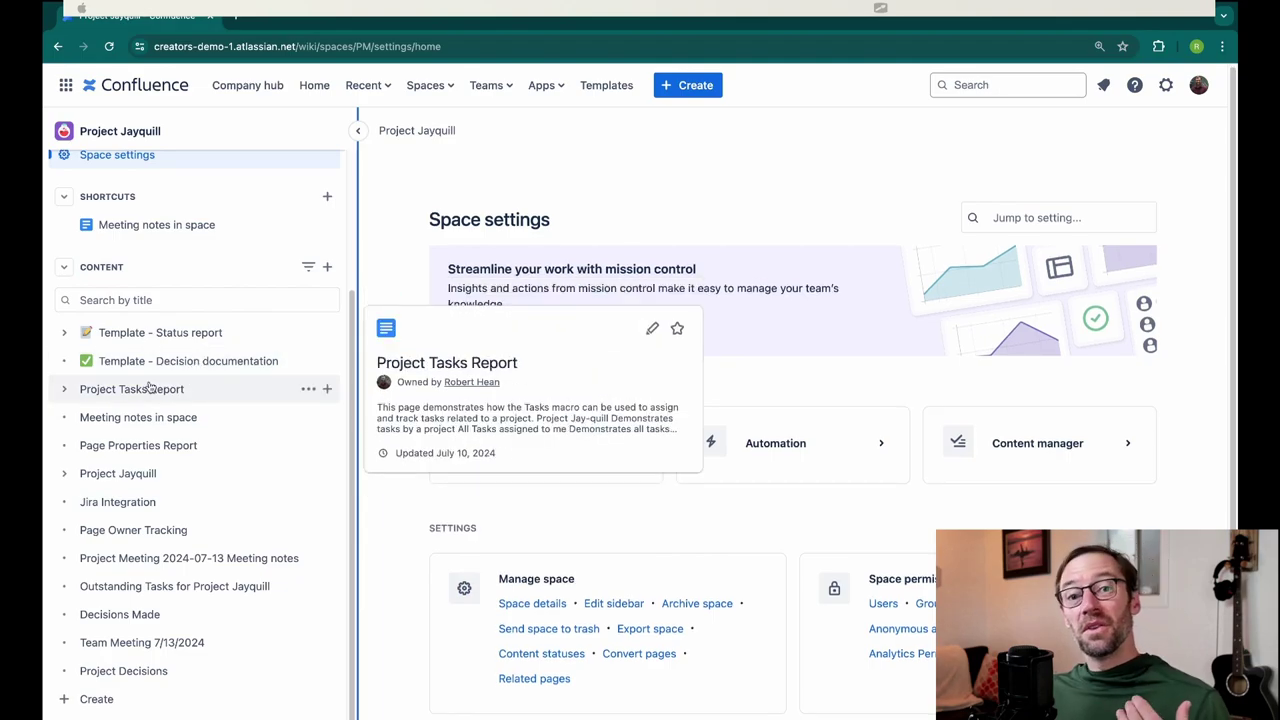
# Open the Project Tasks Report page and look at the child pages nested under it in the page tree.
pyautogui.click(150, 388)
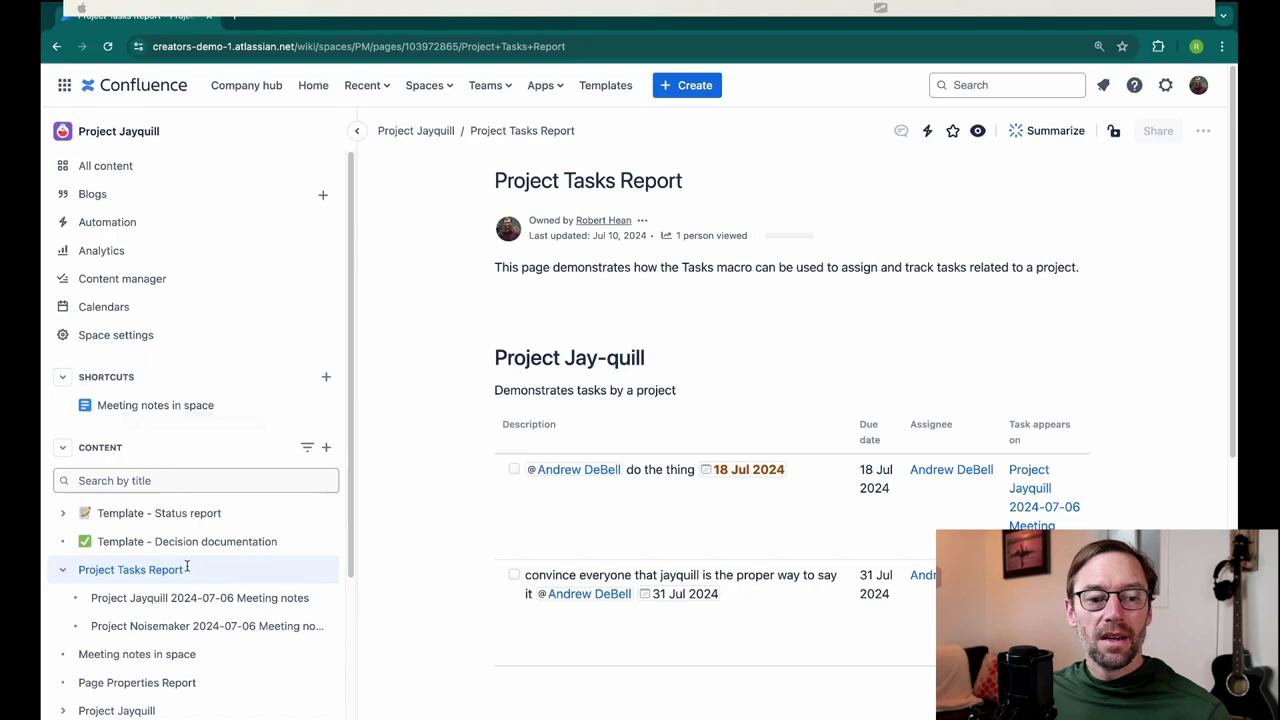
pyautogui.moveTo(183, 567)
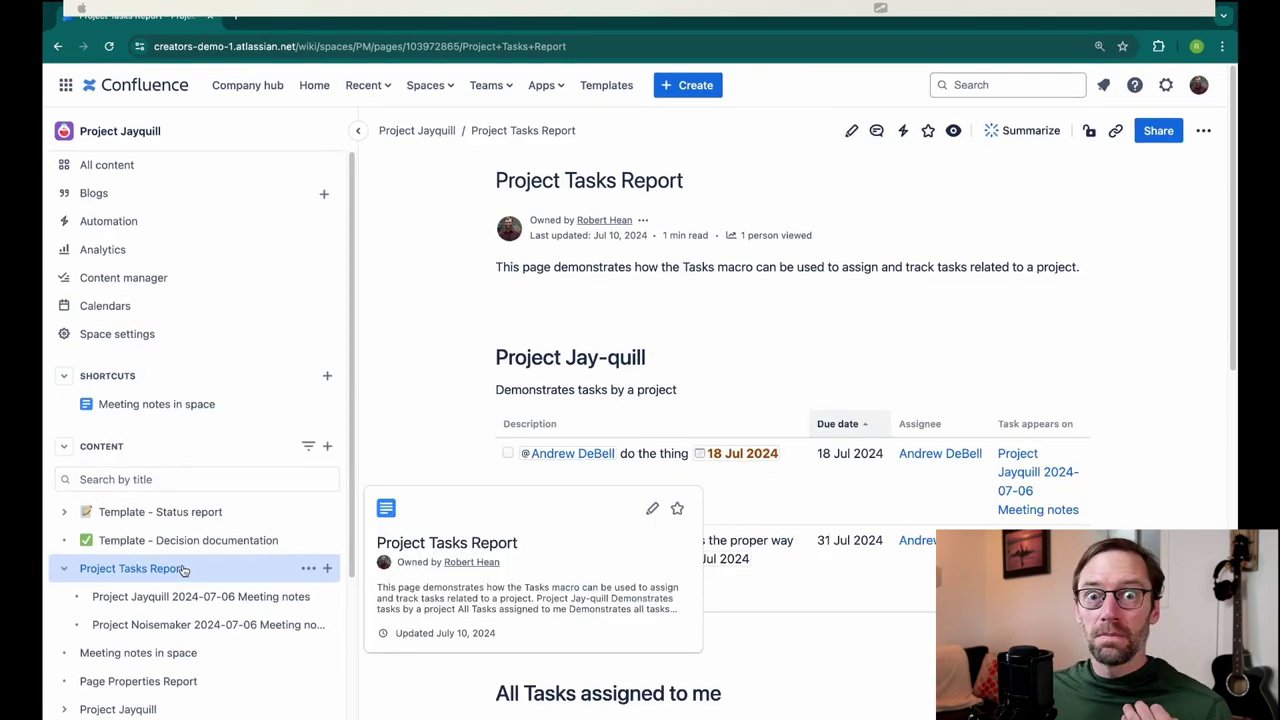
pyautogui.scroll(-2, 183, 567)
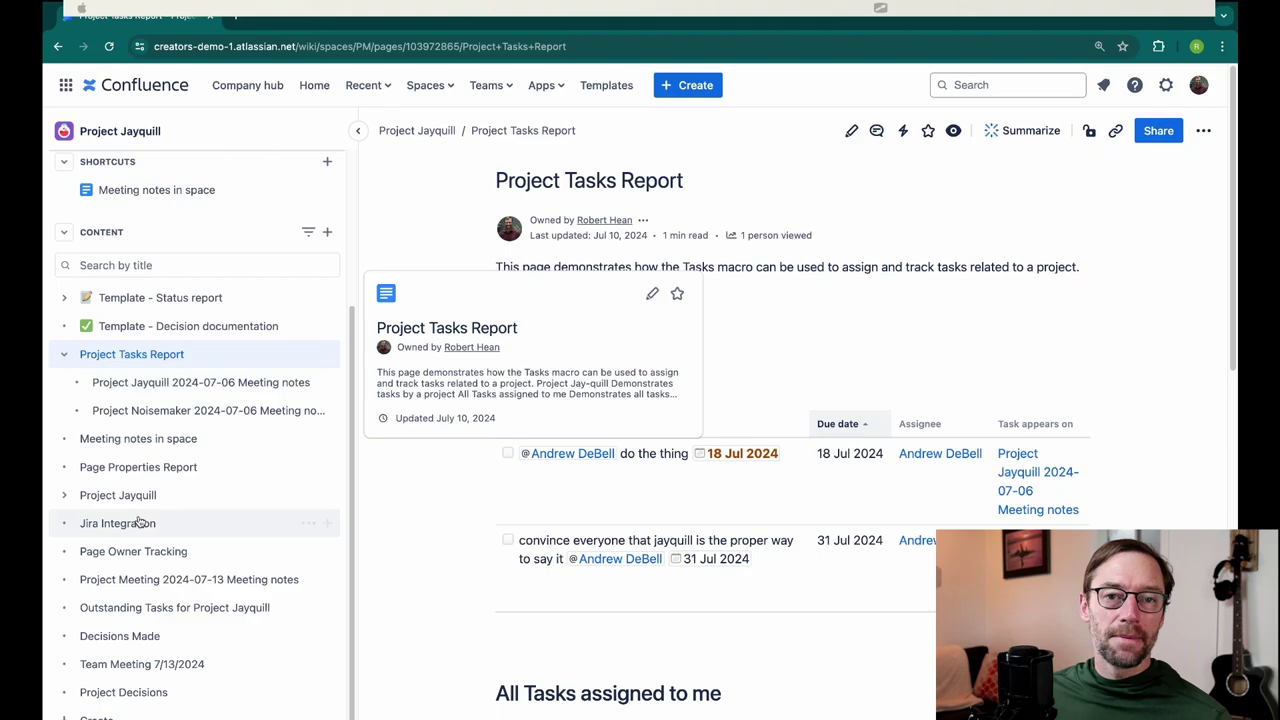
pyautogui.moveTo(140, 521)
pyautogui.moveTo(183, 440)
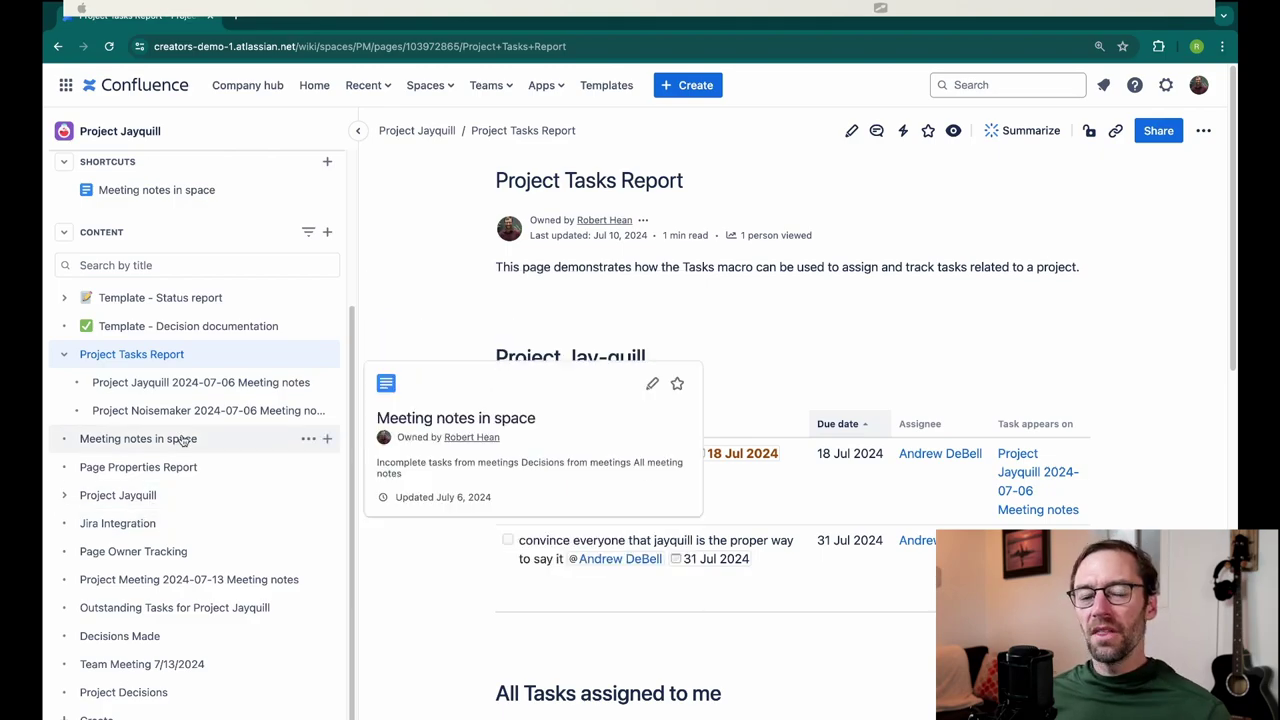
pyautogui.scroll(2, 185, 443)
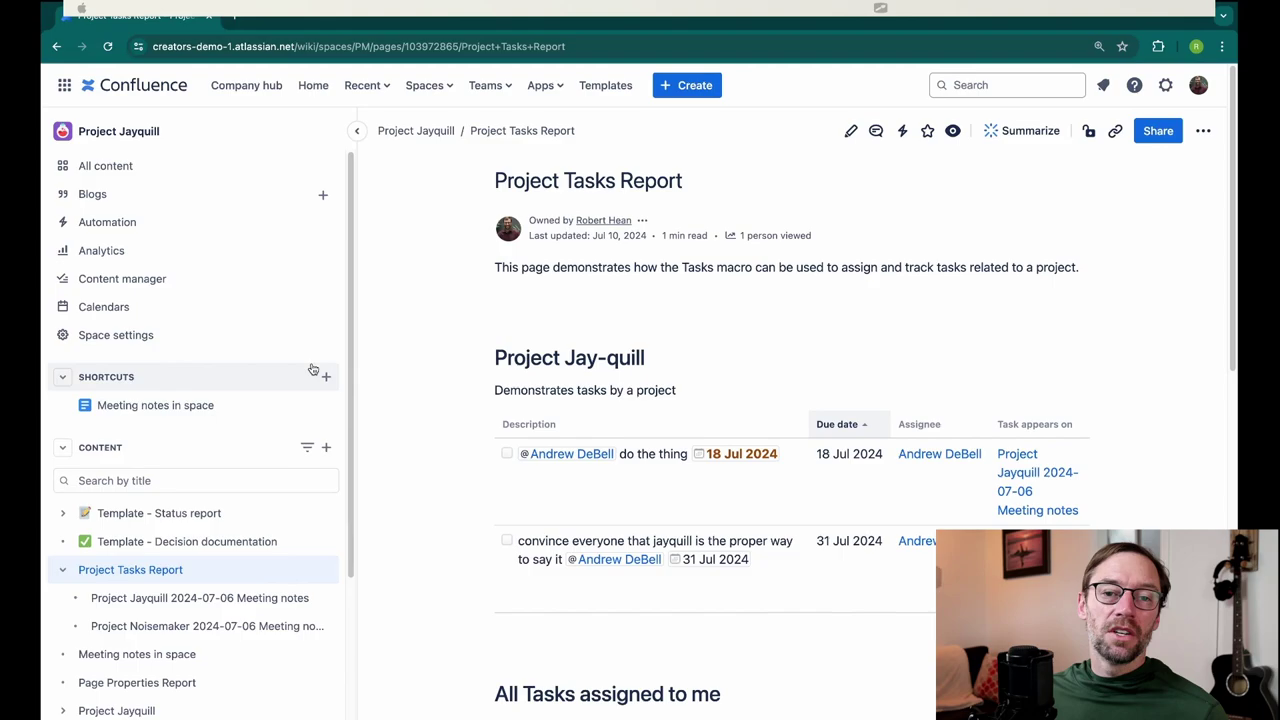
# From the space overview, browse the templates for creating a space and preview Project management without creating one.
pyautogui.click(213, 140)
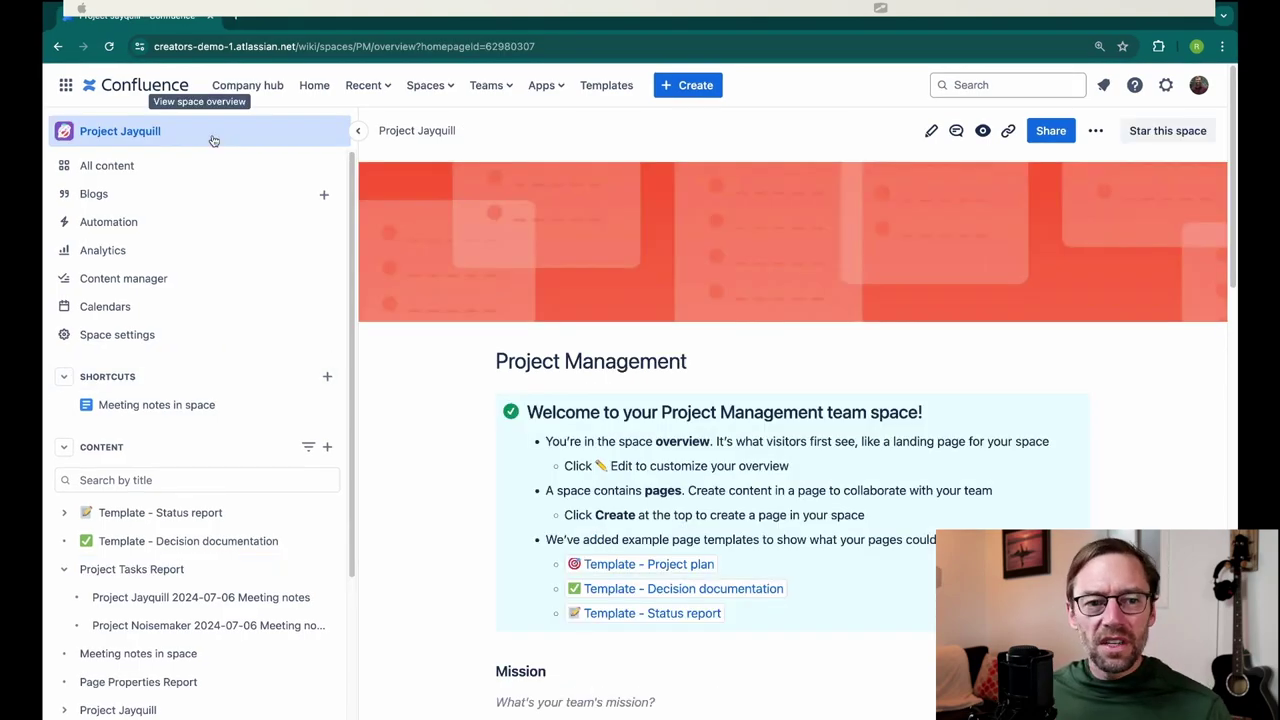
pyautogui.click(429, 85)
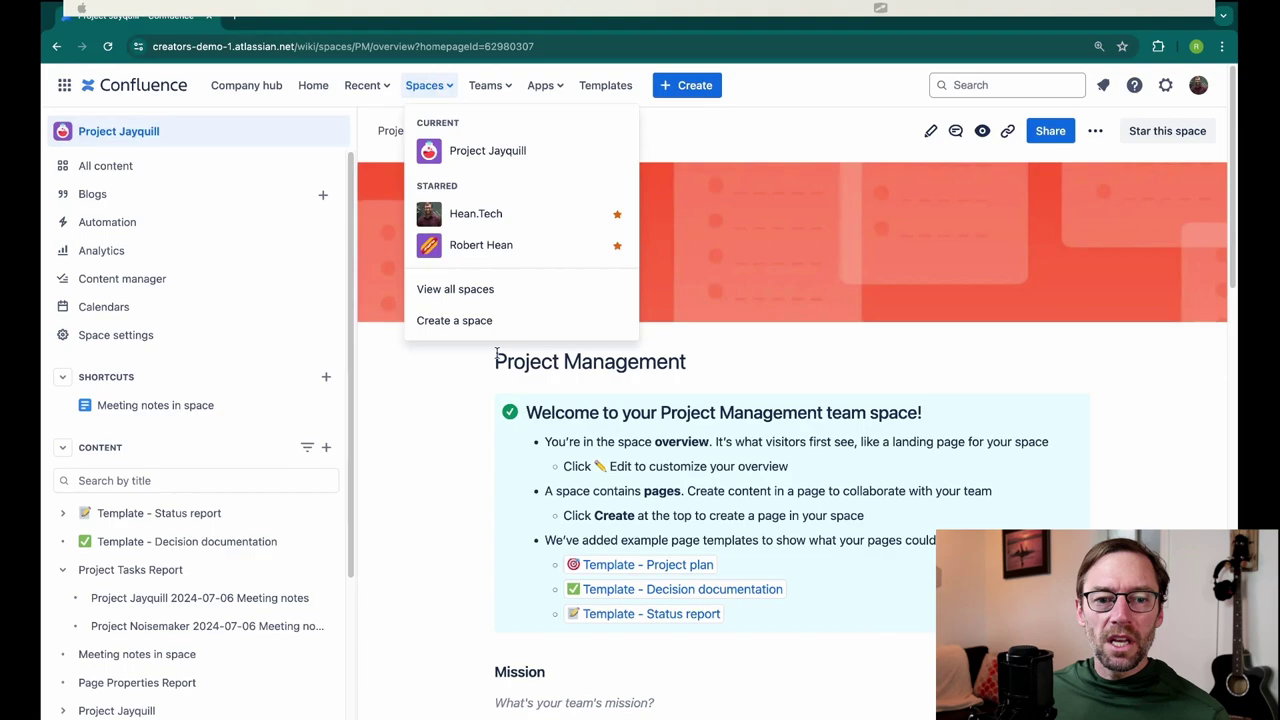
pyautogui.click(493, 320)
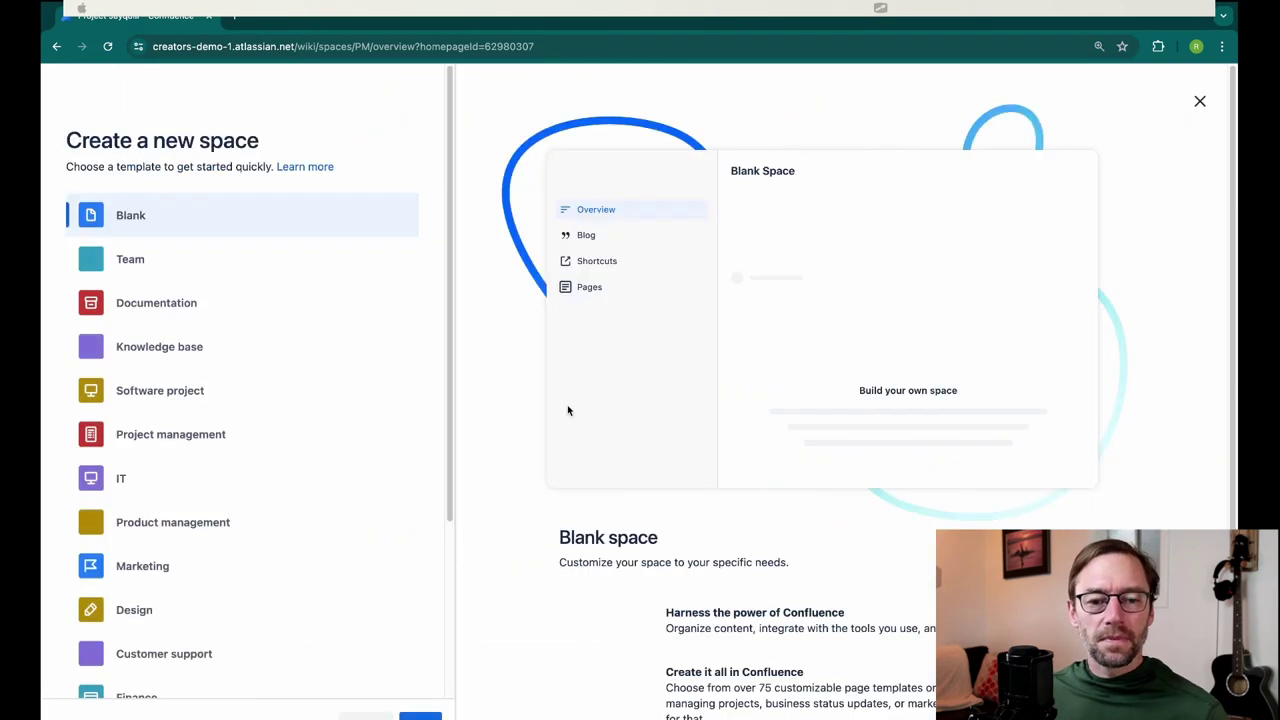
pyautogui.scroll(-5, 277, 347)
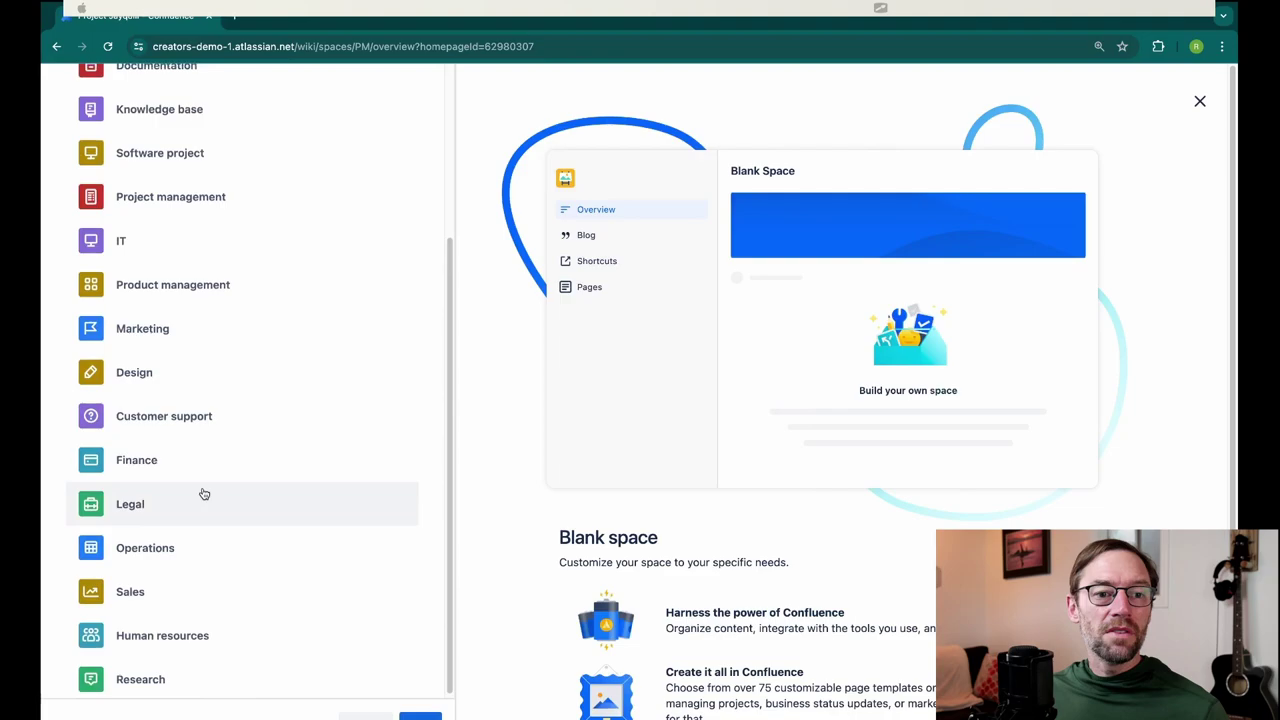
pyautogui.scroll(5, 200, 491)
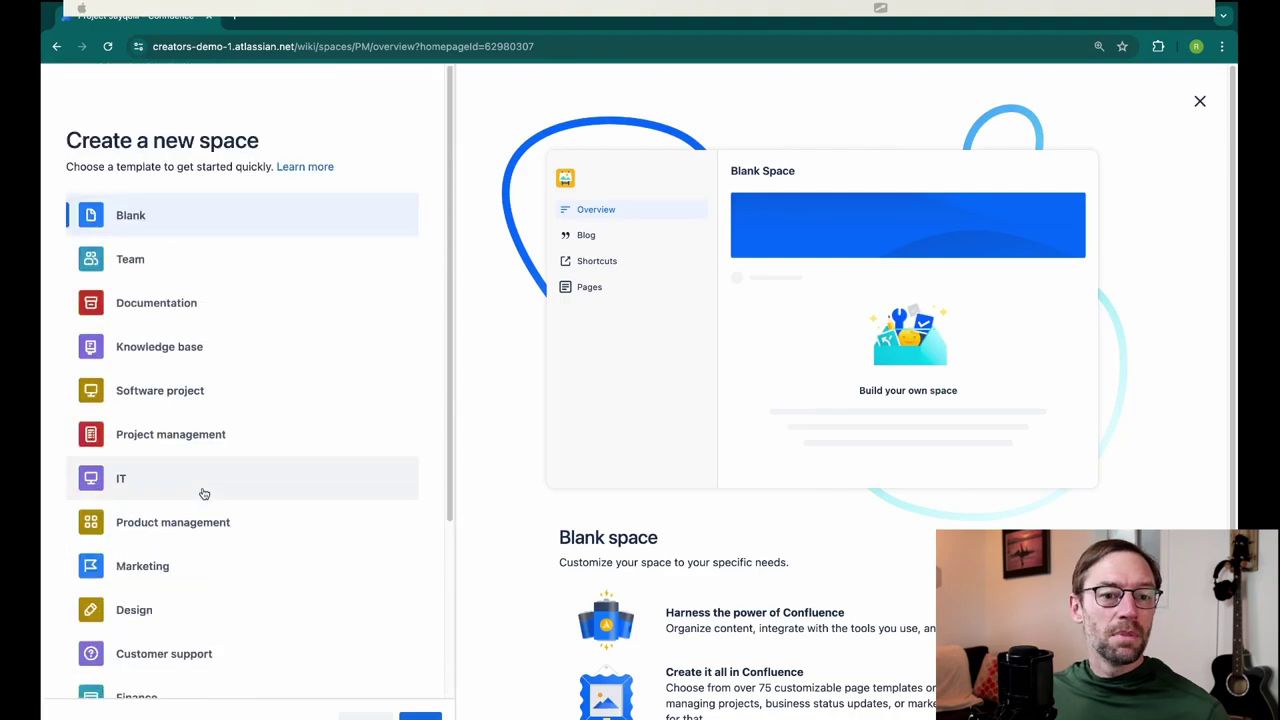
pyautogui.click(162, 437)
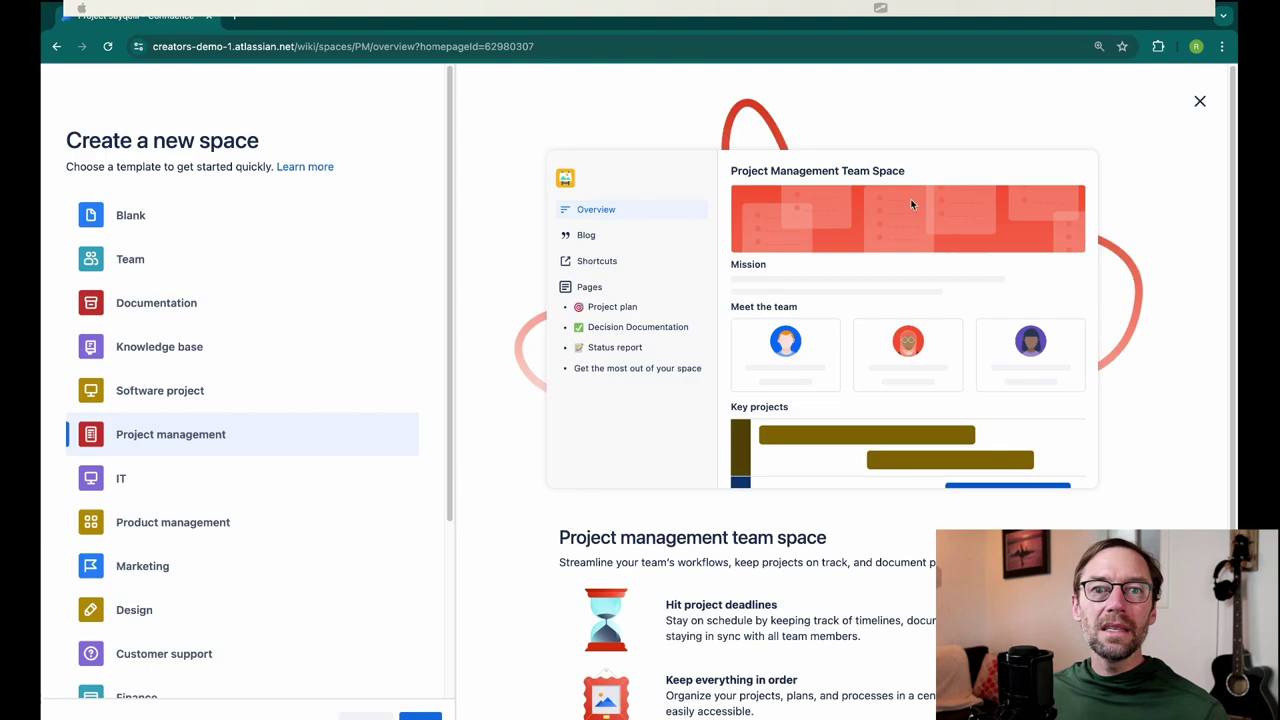
pyautogui.click(1201, 102)
# Open the user permissions of the Project Jayquill space and choose the starred personal space as the source to copy permissions from.
pyautogui.click(145, 344)
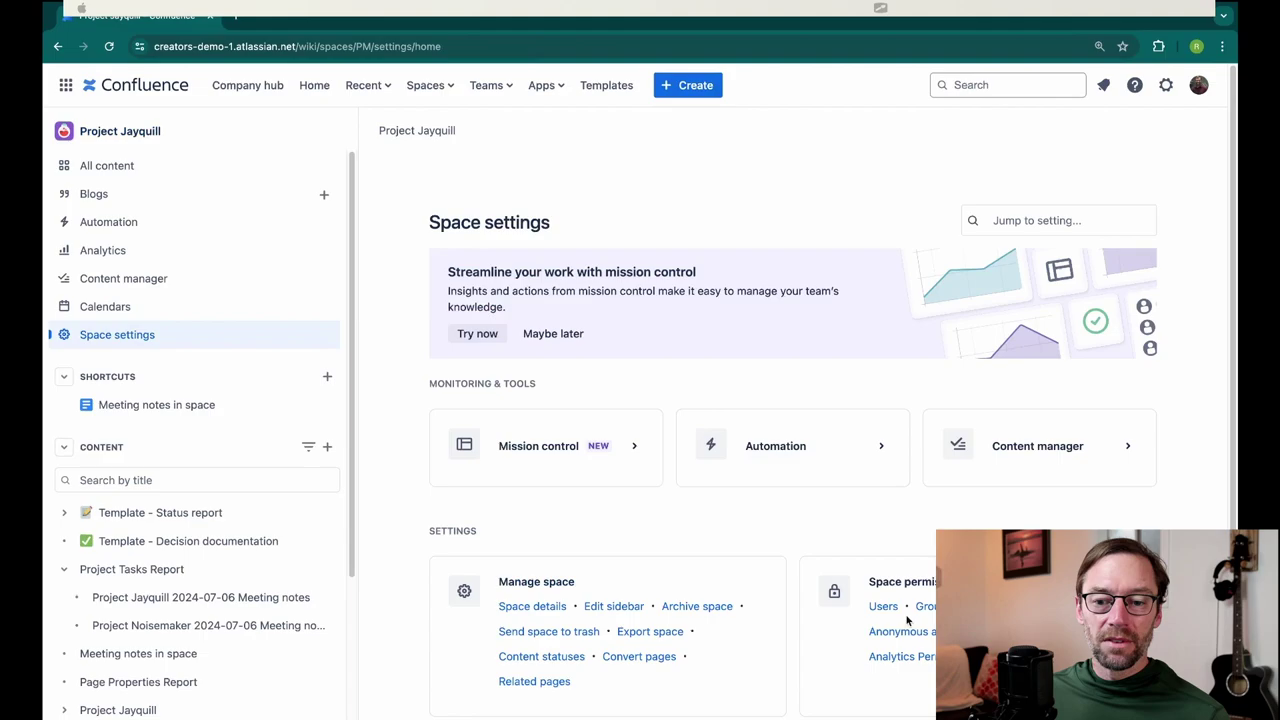
pyautogui.click(886, 606)
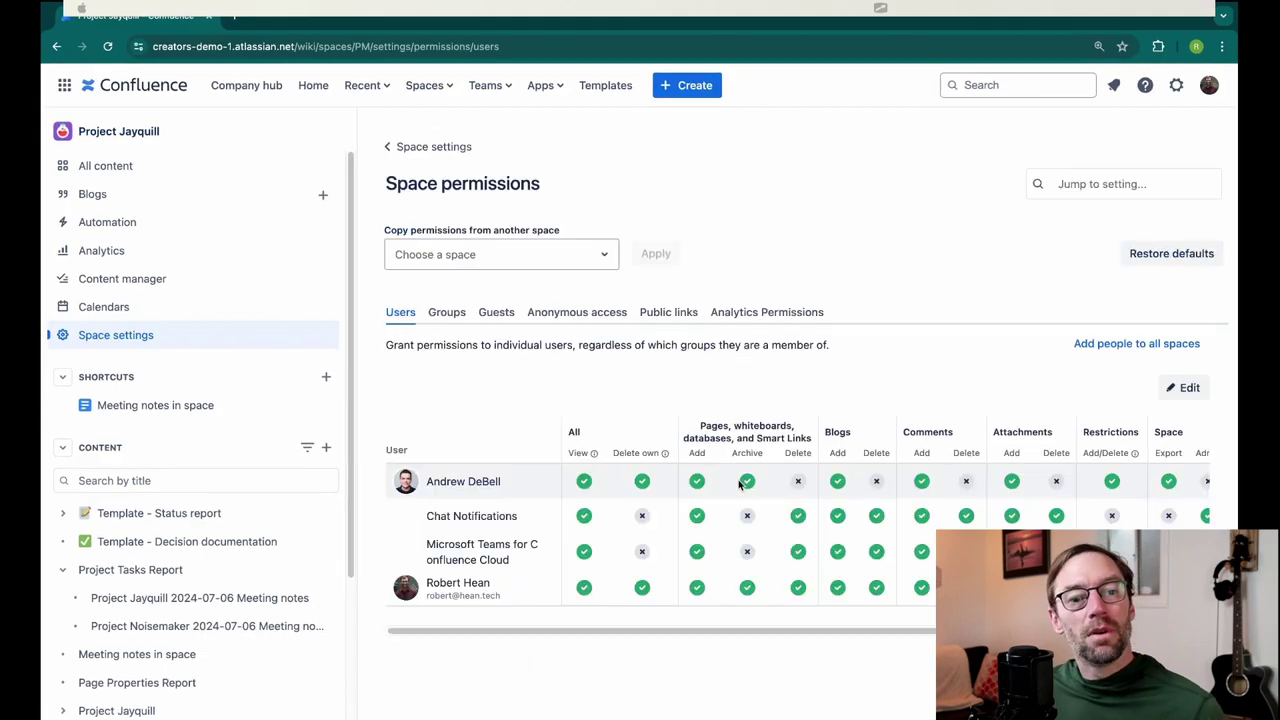
pyautogui.click(538, 254)
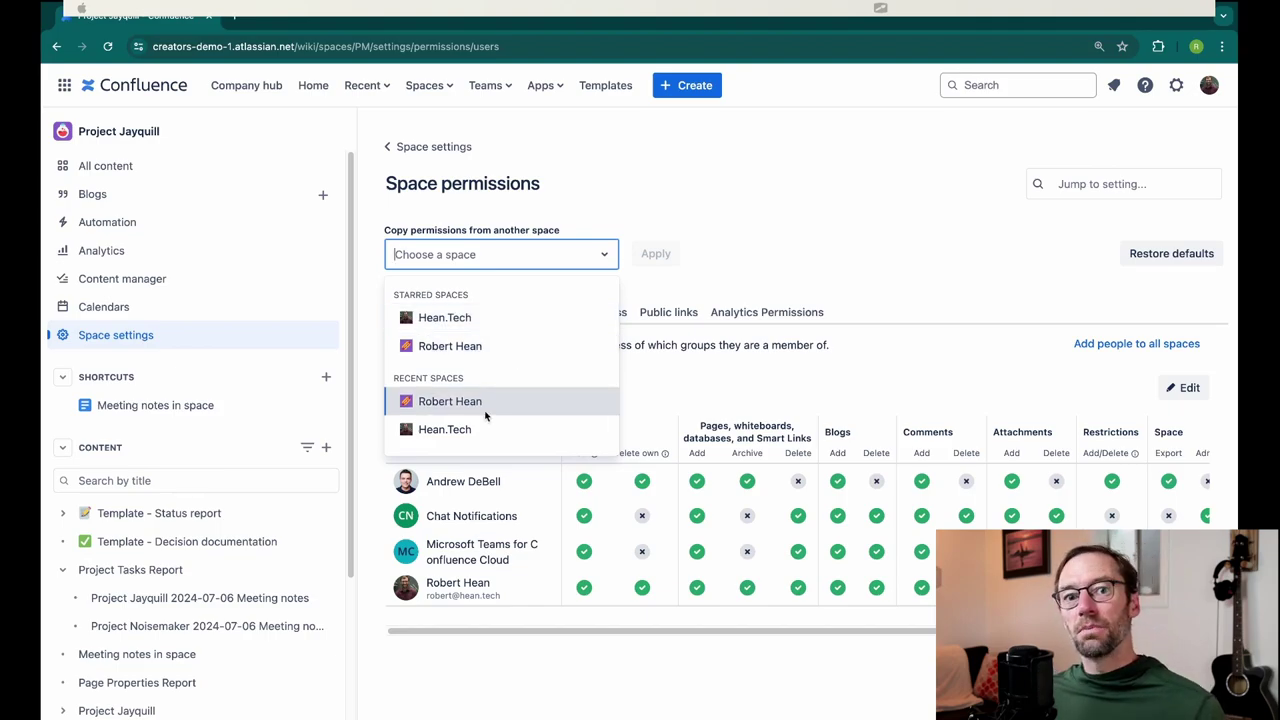
pyautogui.click(498, 341)
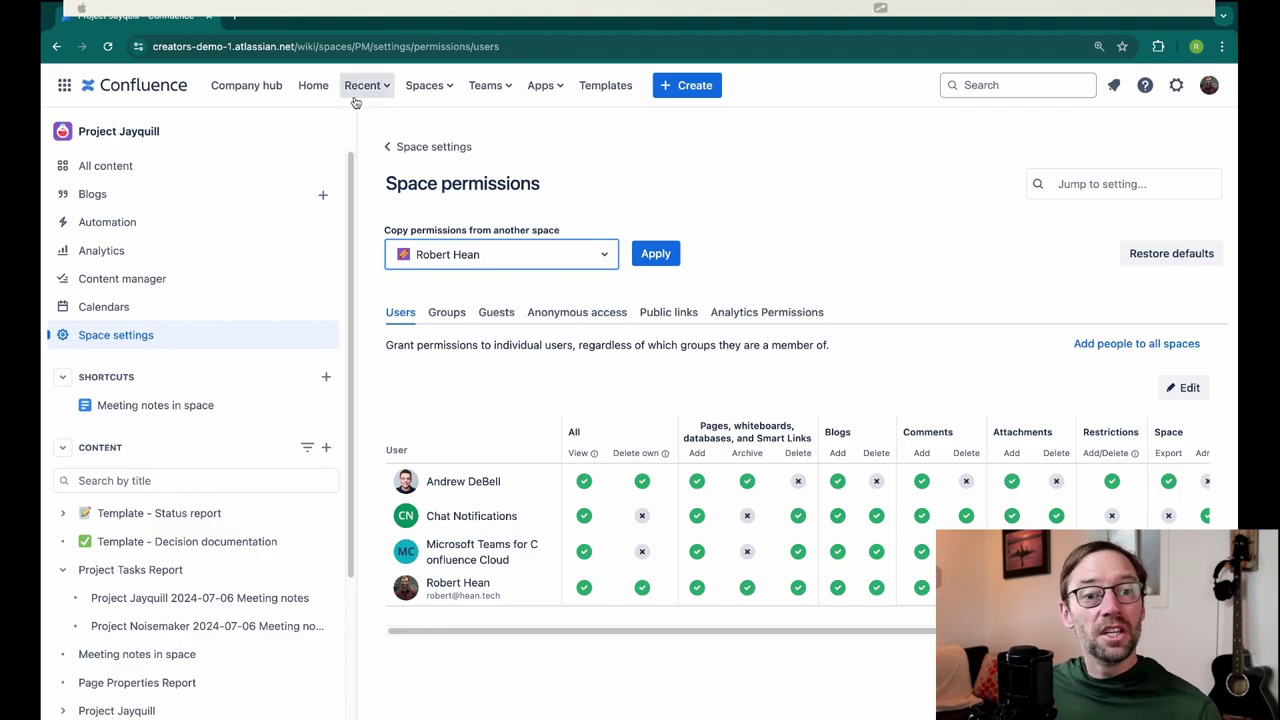
# Switch to the starred personal space and inspect the subpages of its Project Jayquill page, collapsing them again.
pyautogui.click(425, 85)
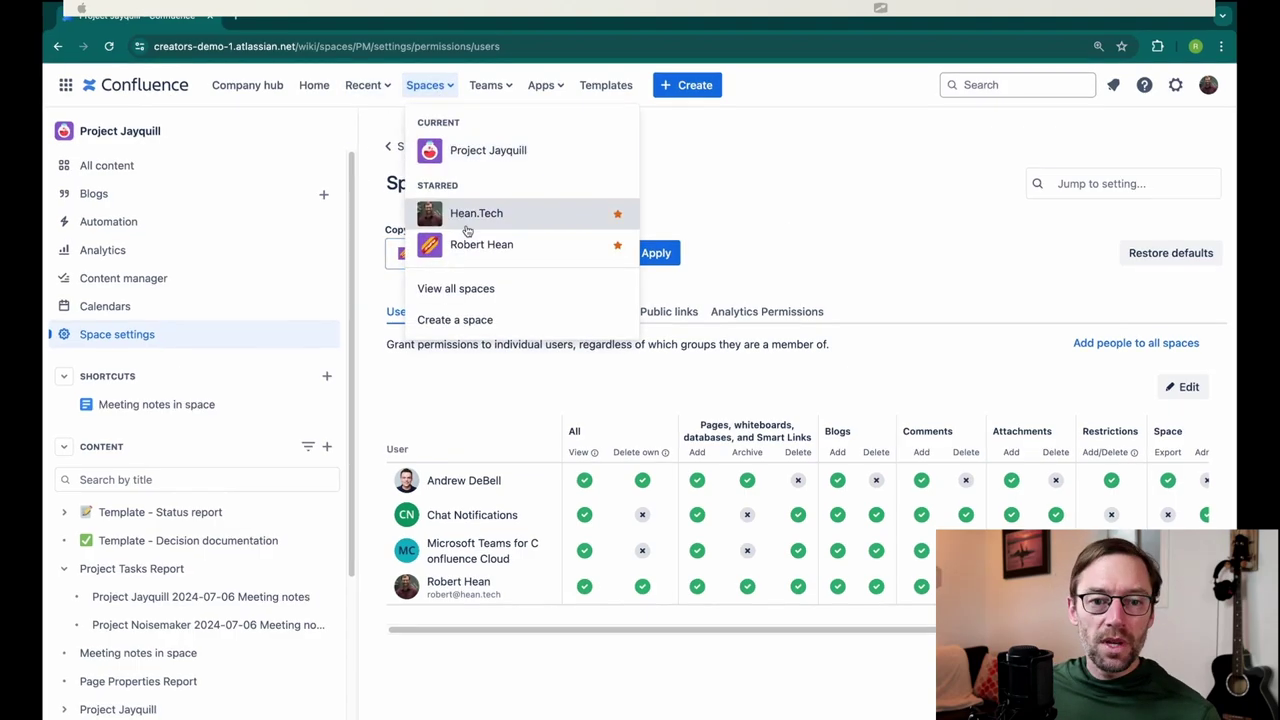
pyautogui.click(510, 245)
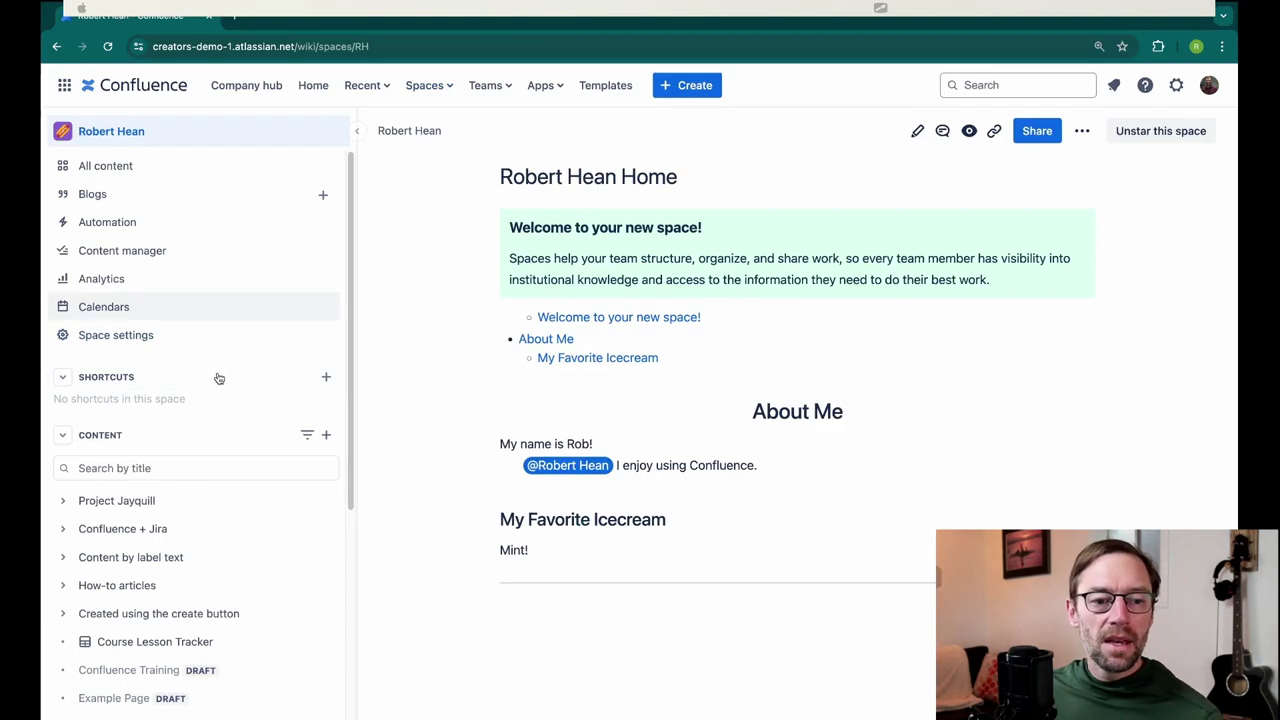
pyautogui.moveTo(168, 496)
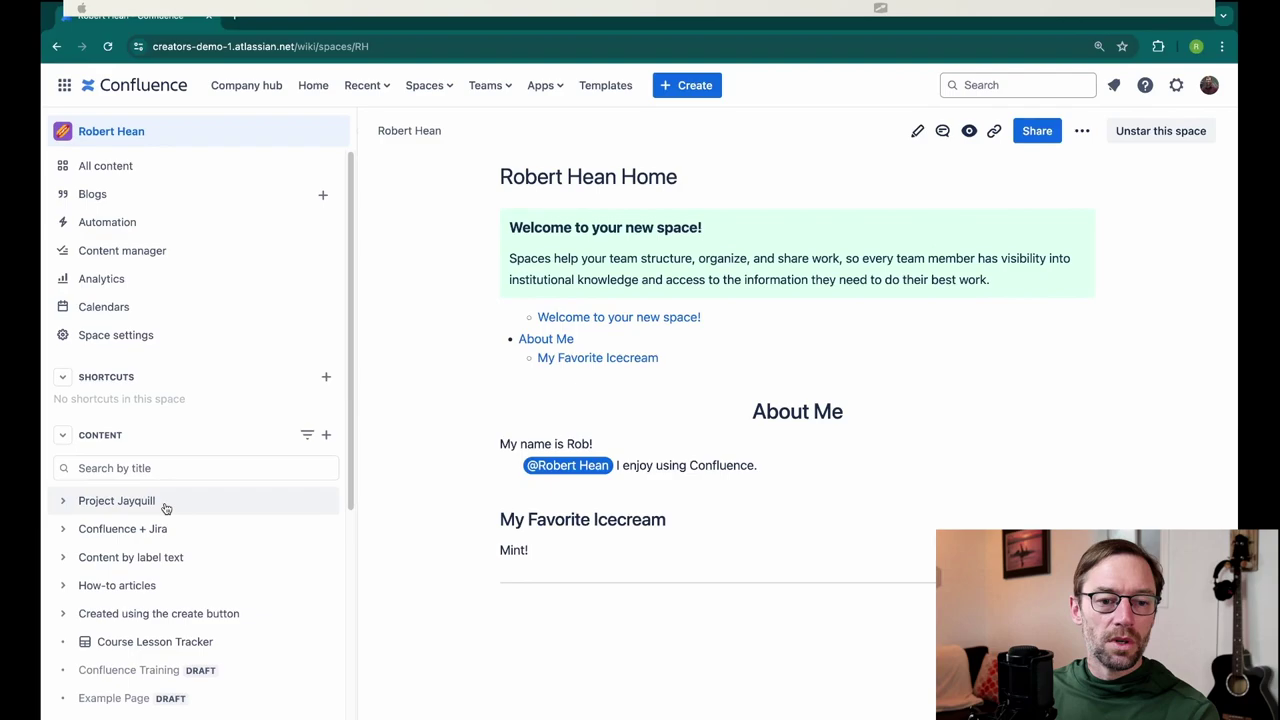
pyautogui.click(62, 501)
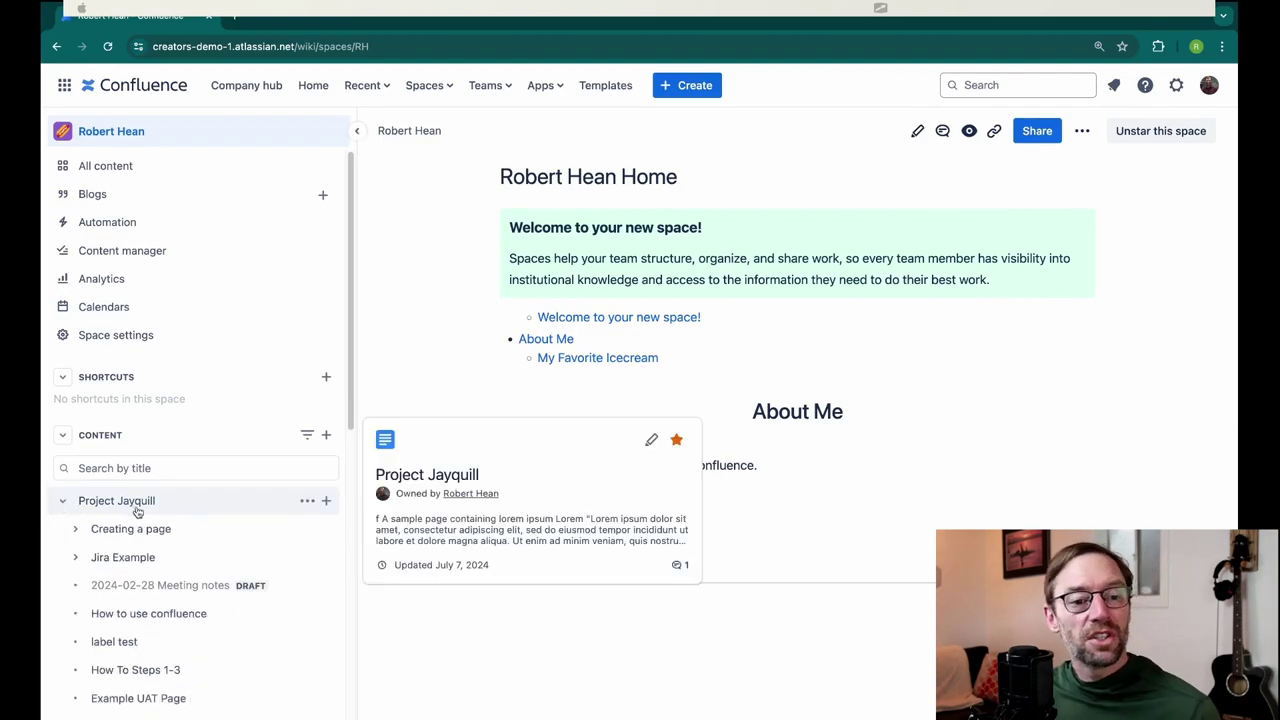
pyautogui.scroll(-3, 143, 517)
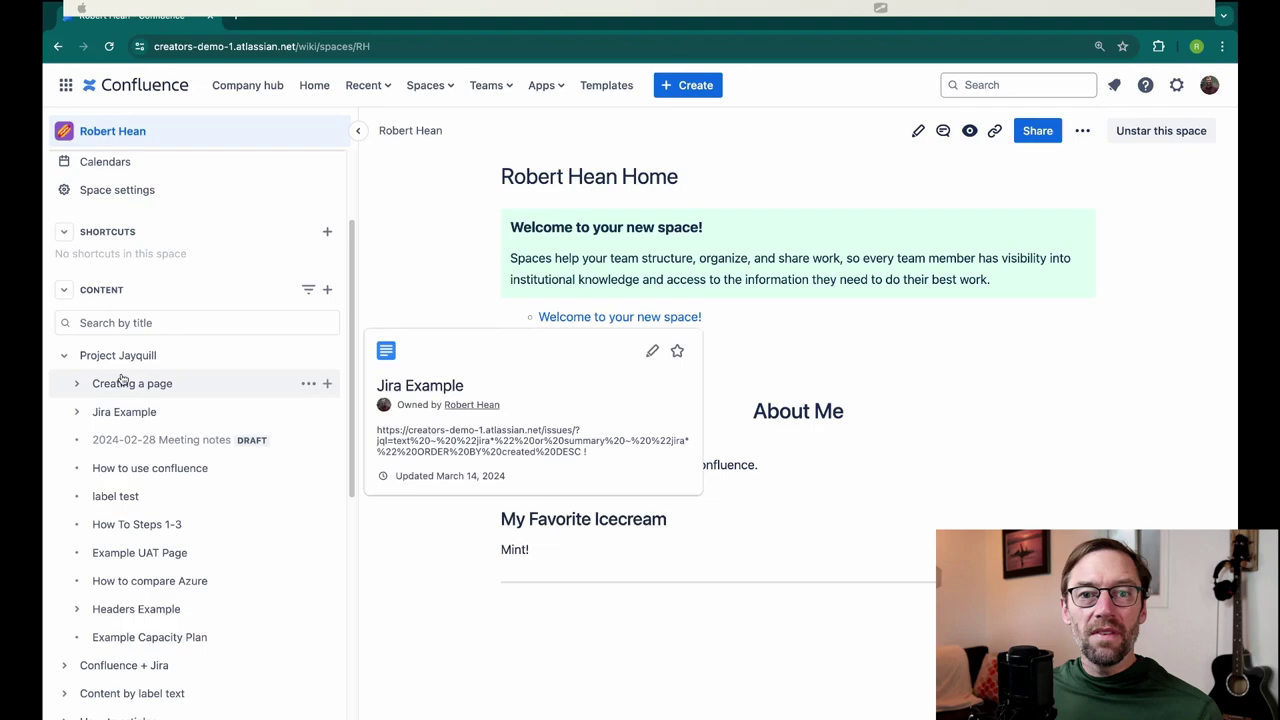
pyautogui.click(63, 356)
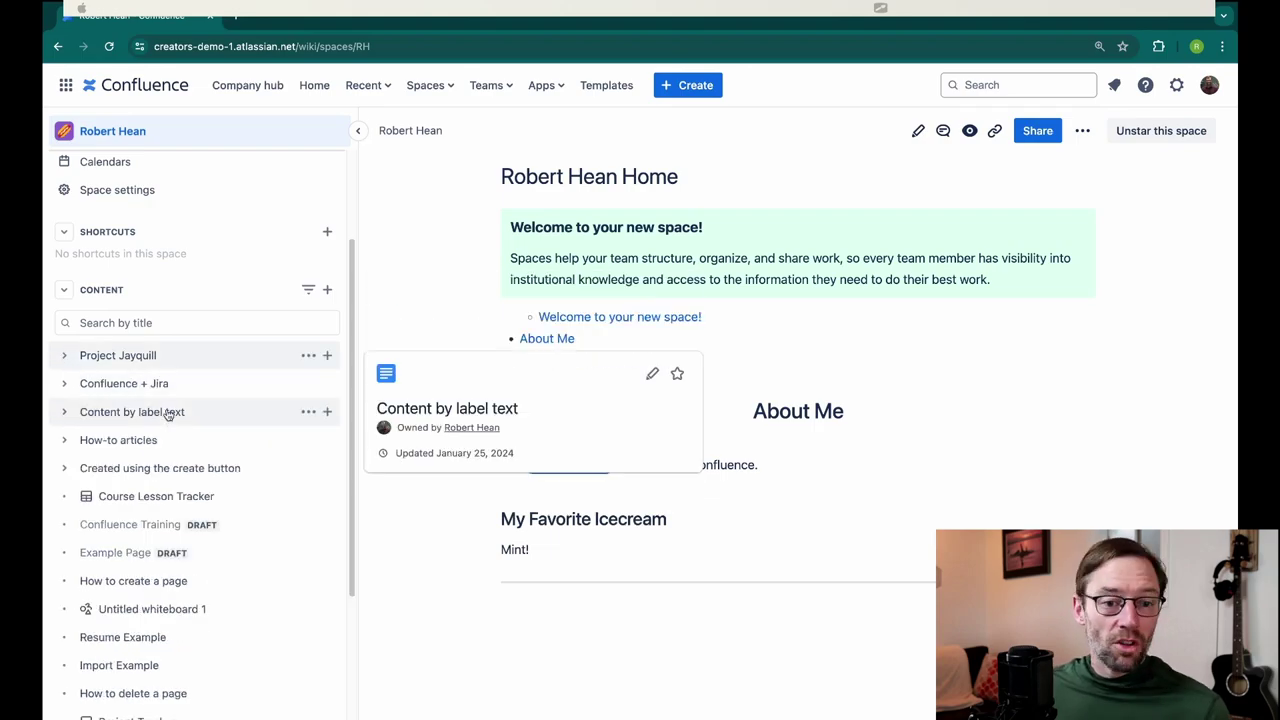
pyautogui.scroll(3, 273, 385)
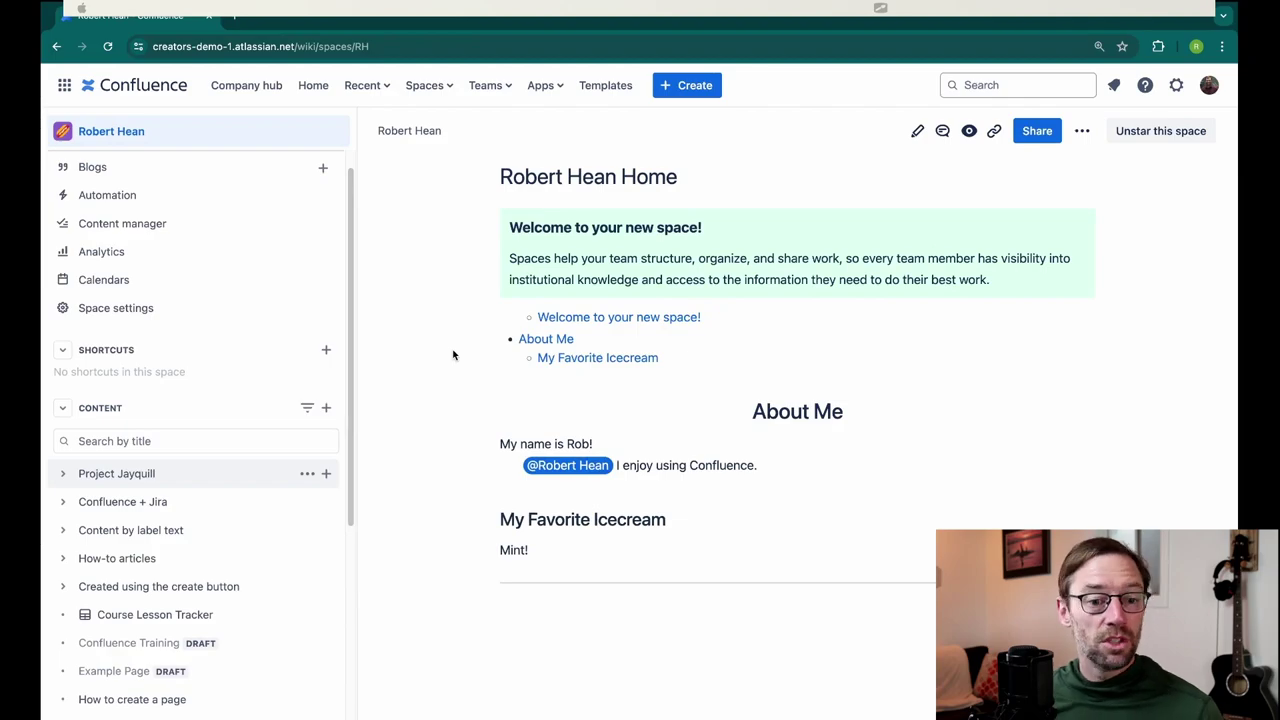
pyautogui.moveTo(224, 476)
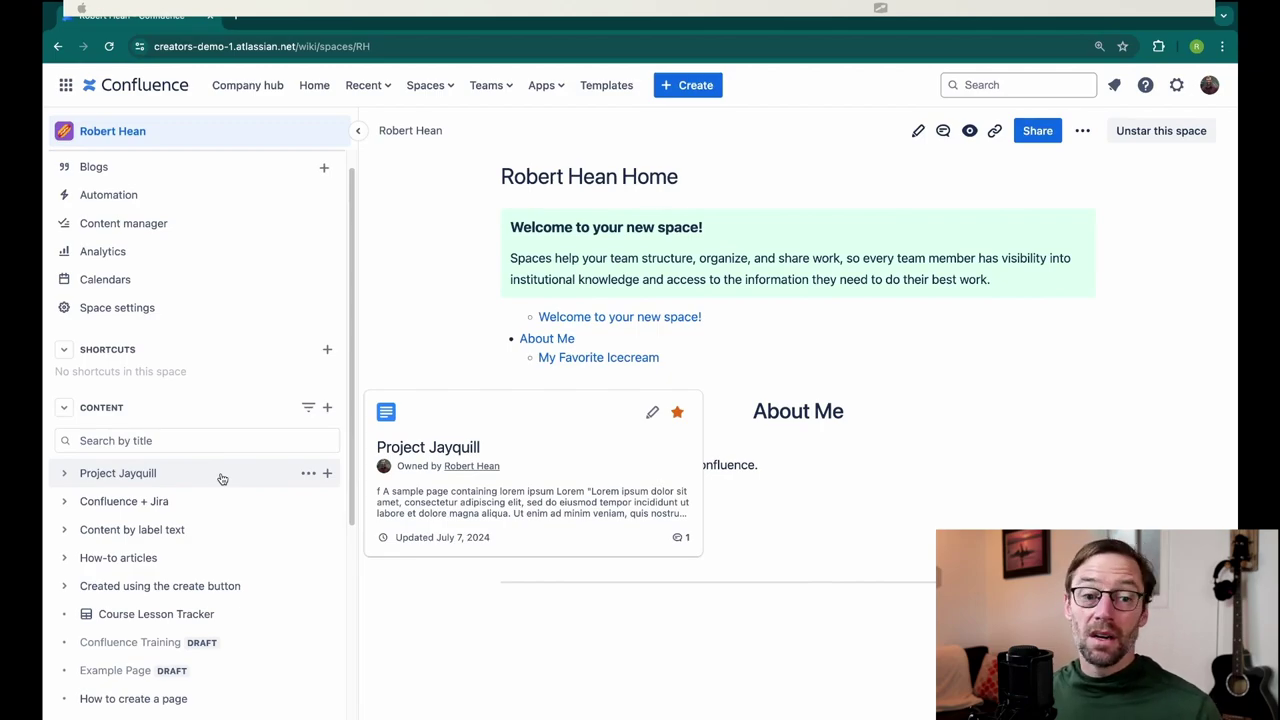
# Open the personal space's settings and look over the monitoring tools, space management, permissions and content options.
pyautogui.click(178, 310)
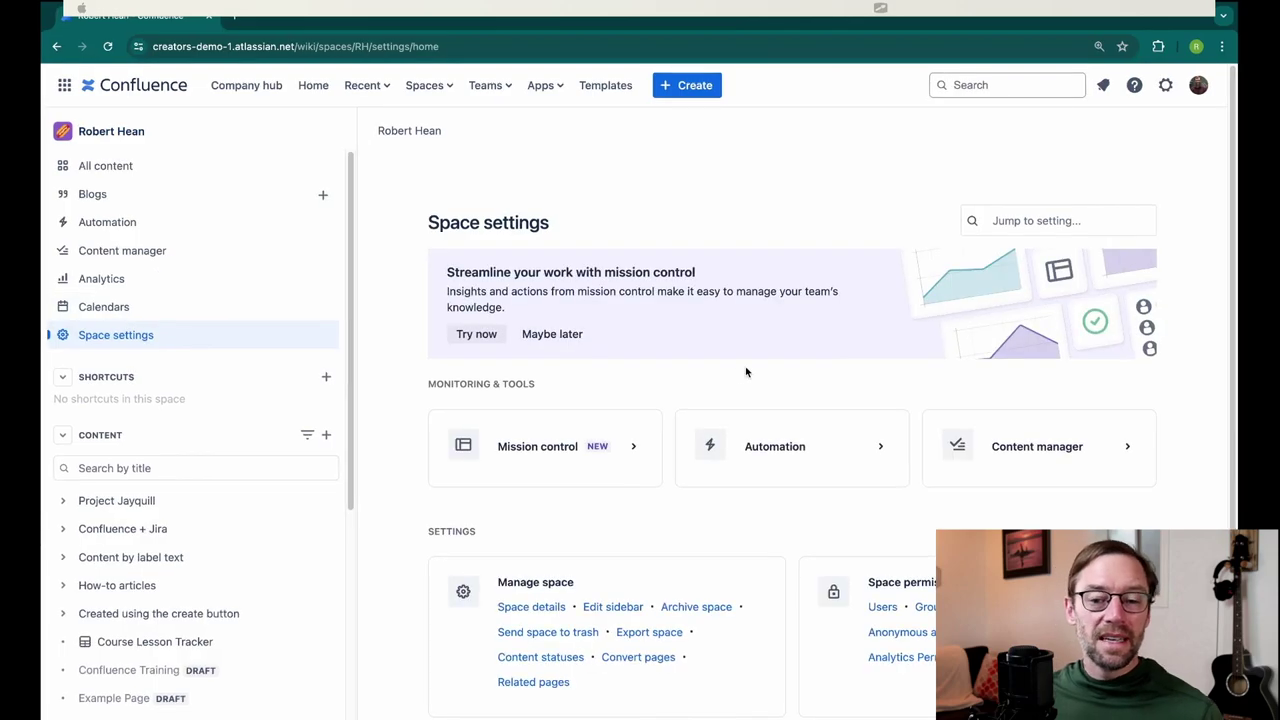
pyautogui.scroll(-2, 877, 526)
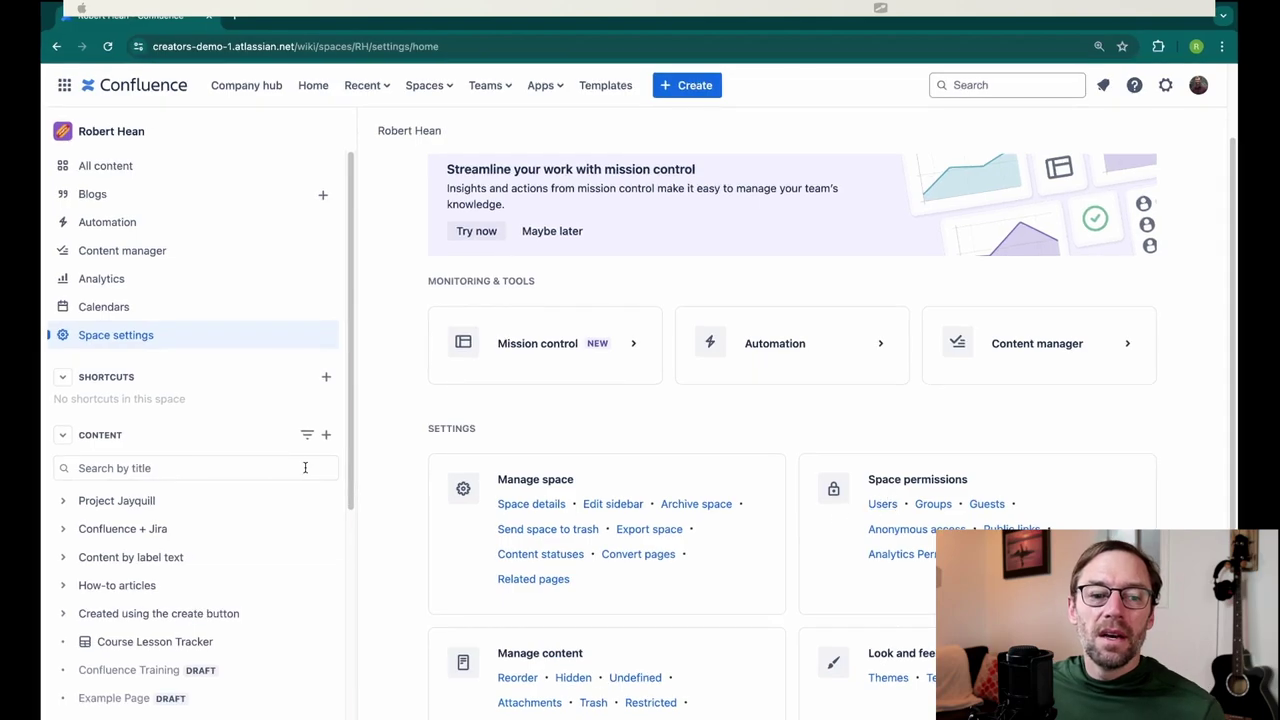
# Open the Project Jayquill page and view its page restrictions, leaving them without applying a change.
pyautogui.click(173, 501)
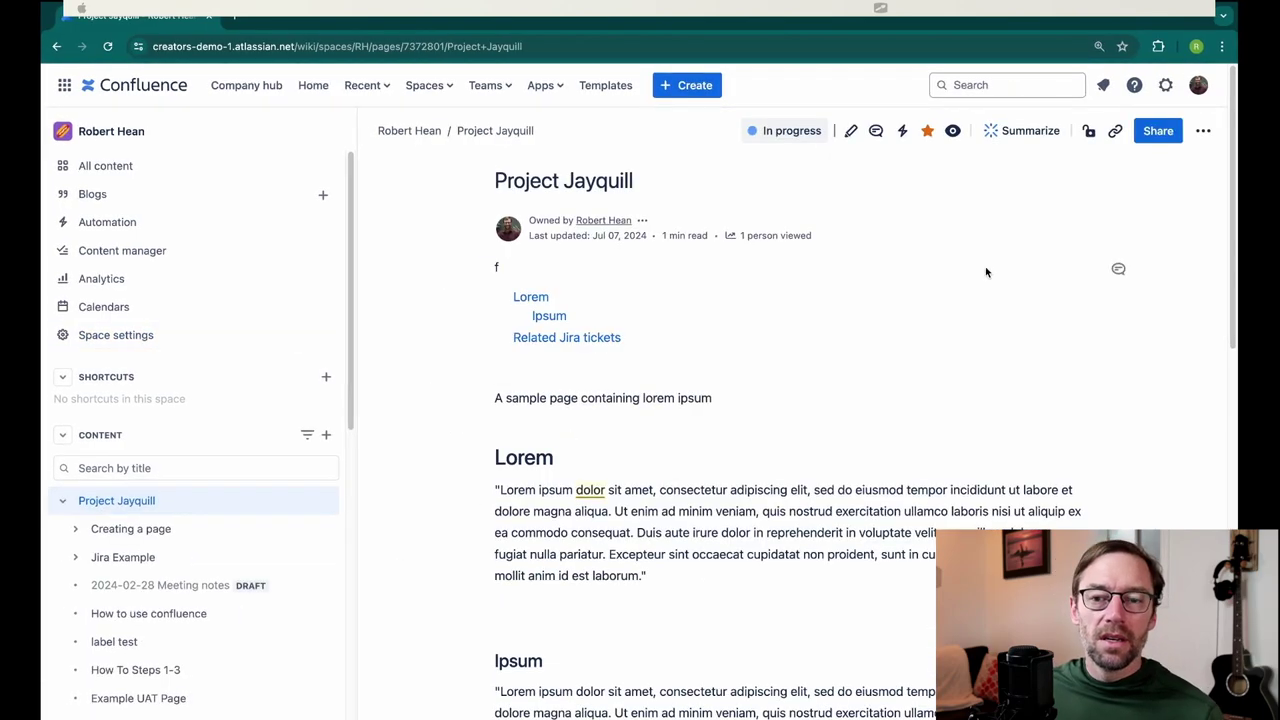
pyautogui.click(1089, 132)
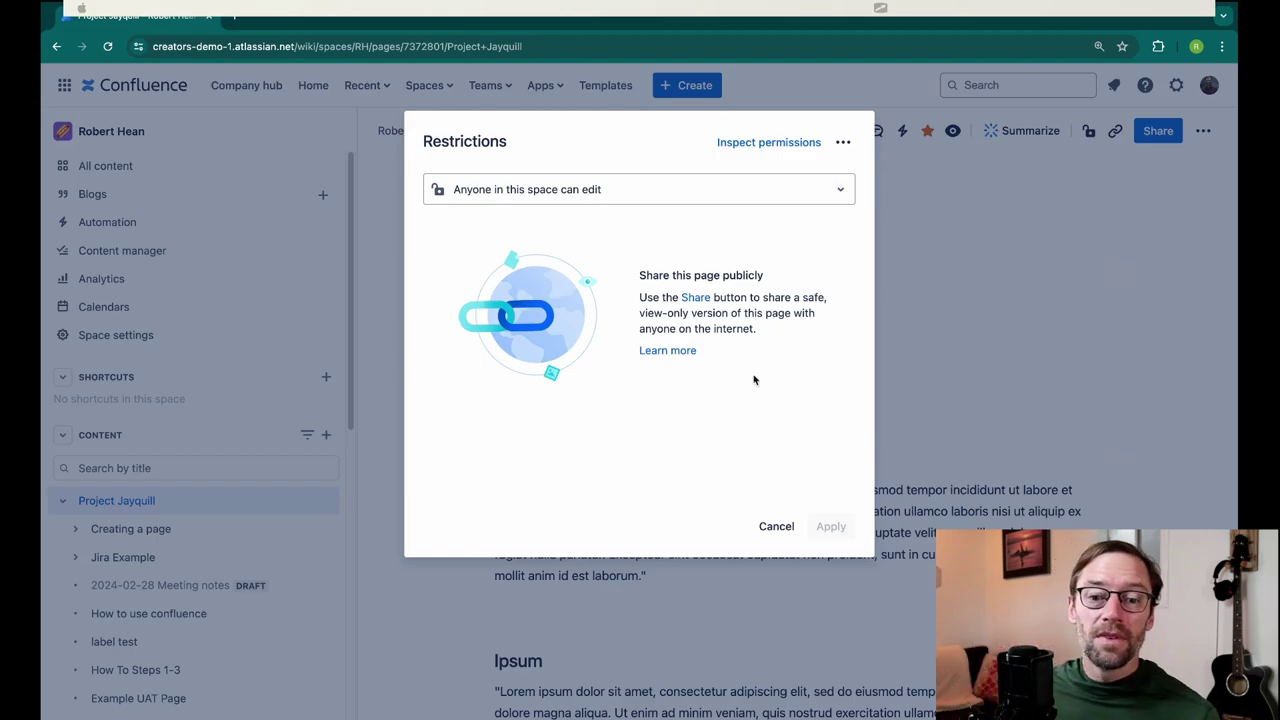
pyautogui.click(764, 537)
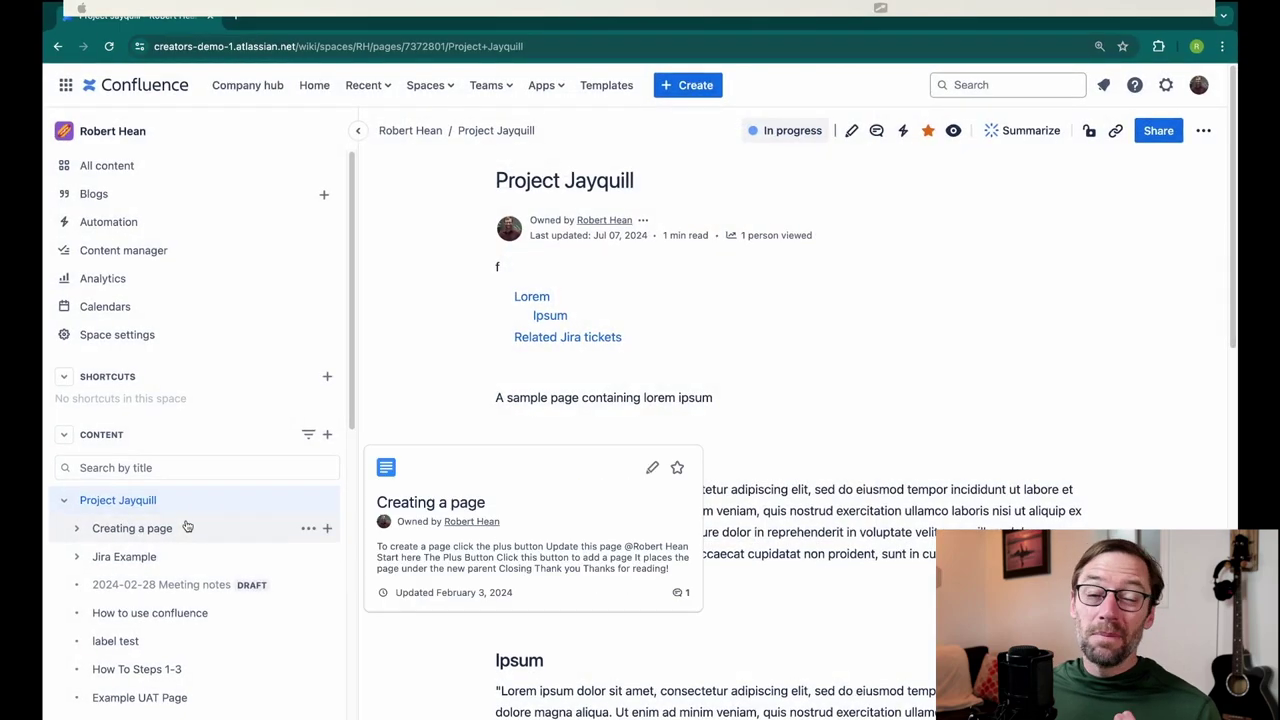
# Collapse the subpages of Project Jayquill in the page tree and skim the page's content.
pyautogui.click(131, 503)
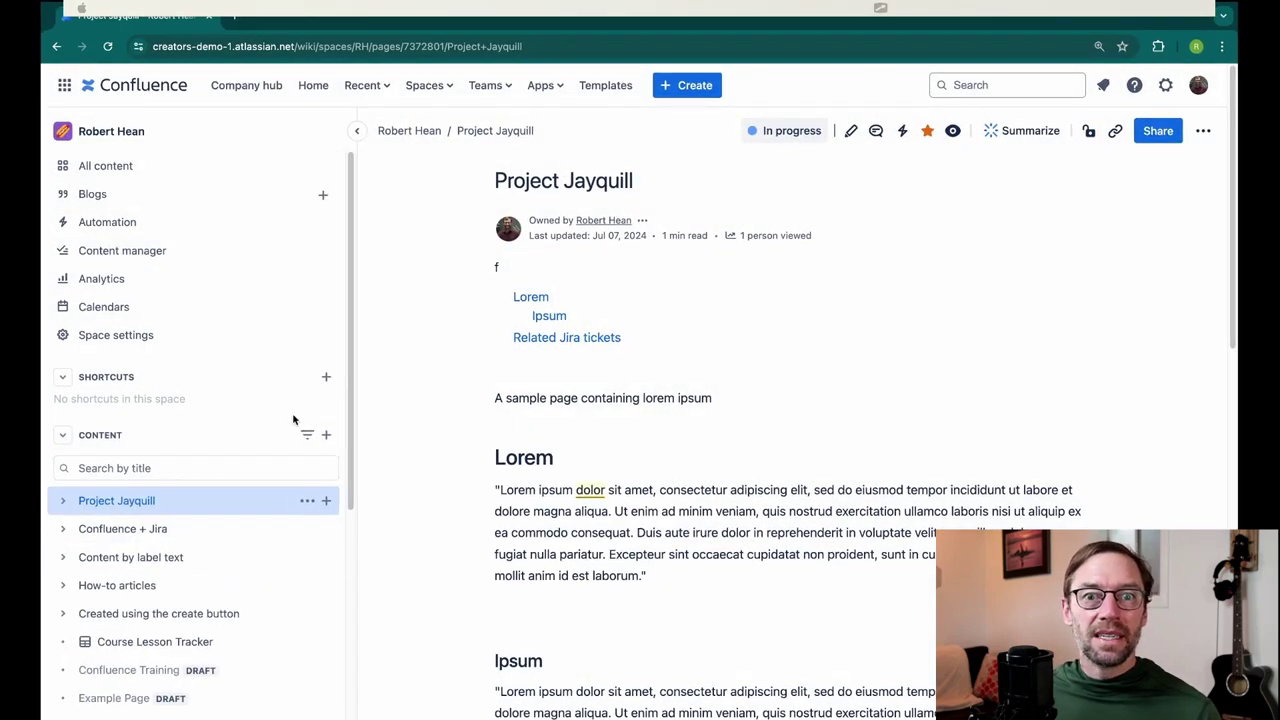
pyautogui.scroll(-3, 381, 443)
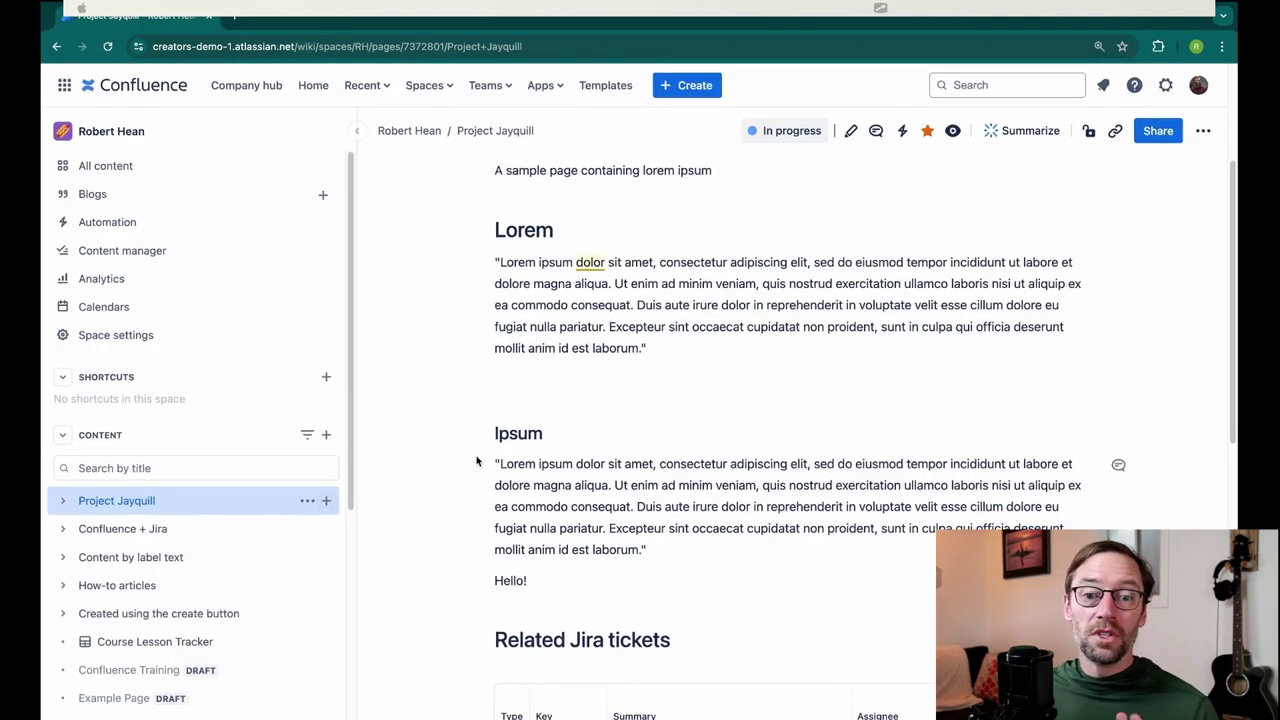
pyautogui.scroll(3, 477, 459)
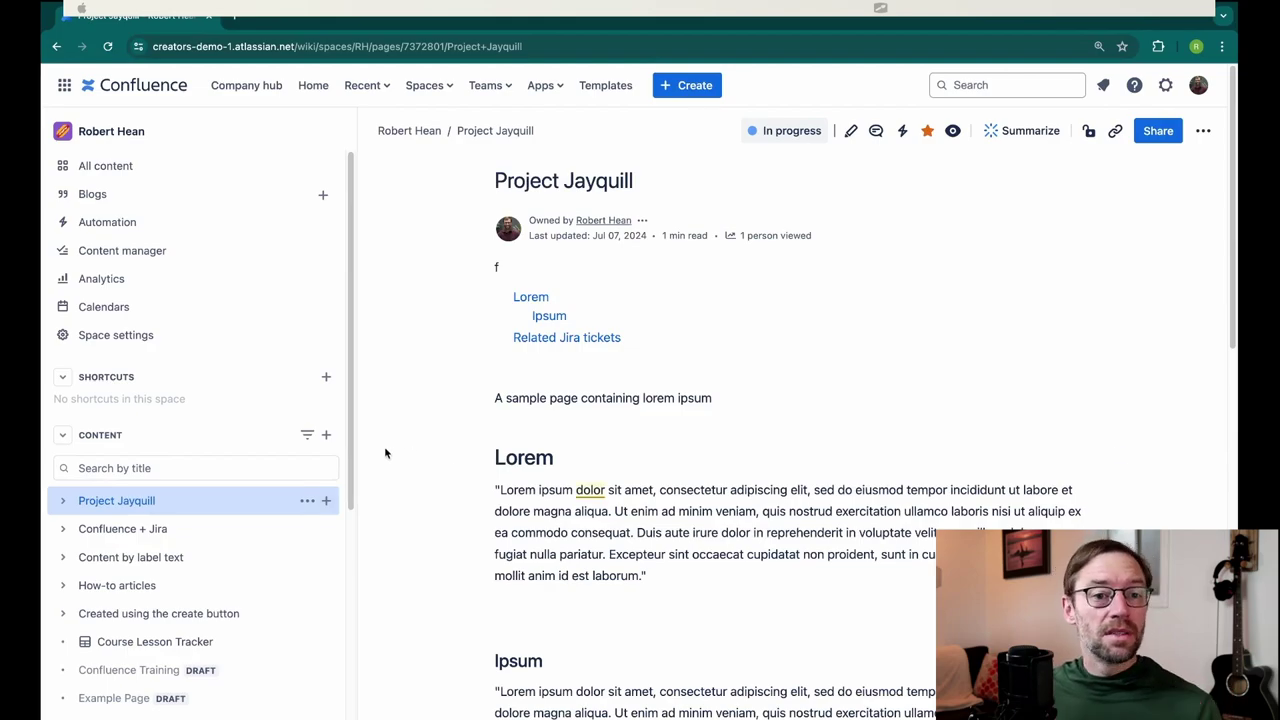
# Review the actions available for Project Jayquill in the page tree, and briefly expand its subpages before collapsing them again.
pyautogui.moveTo(181, 507)
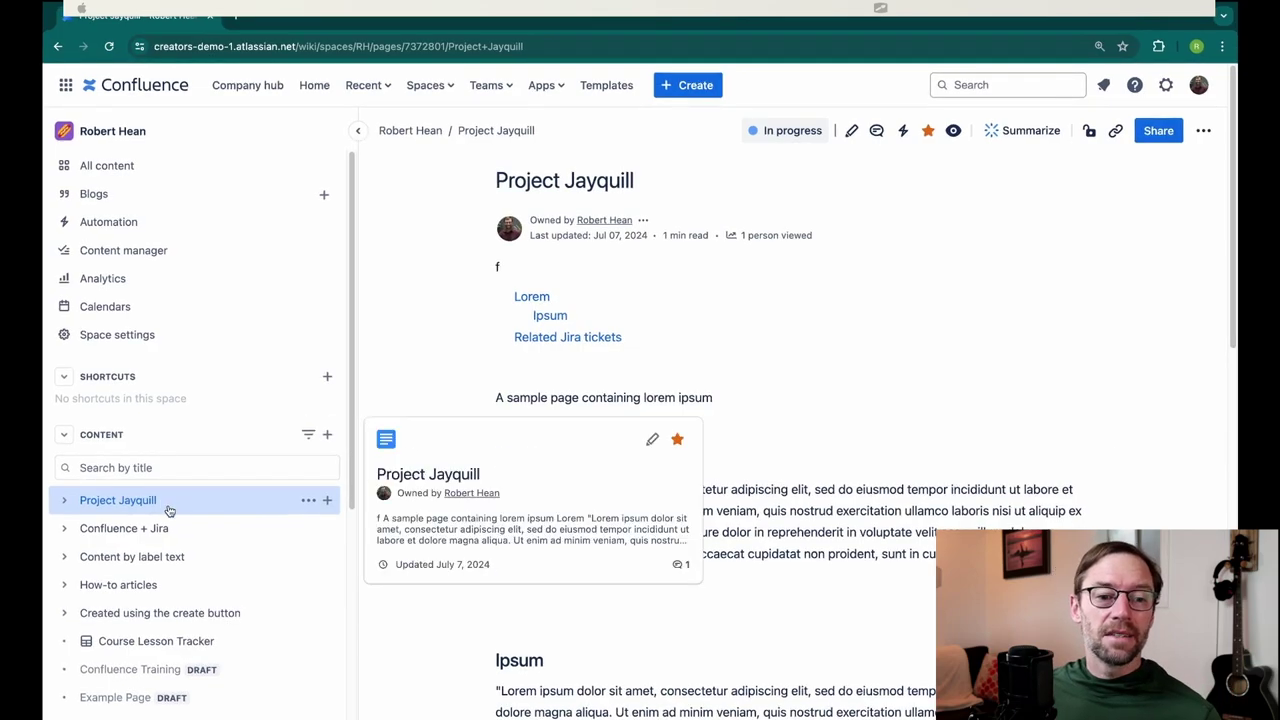
pyautogui.click(308, 500)
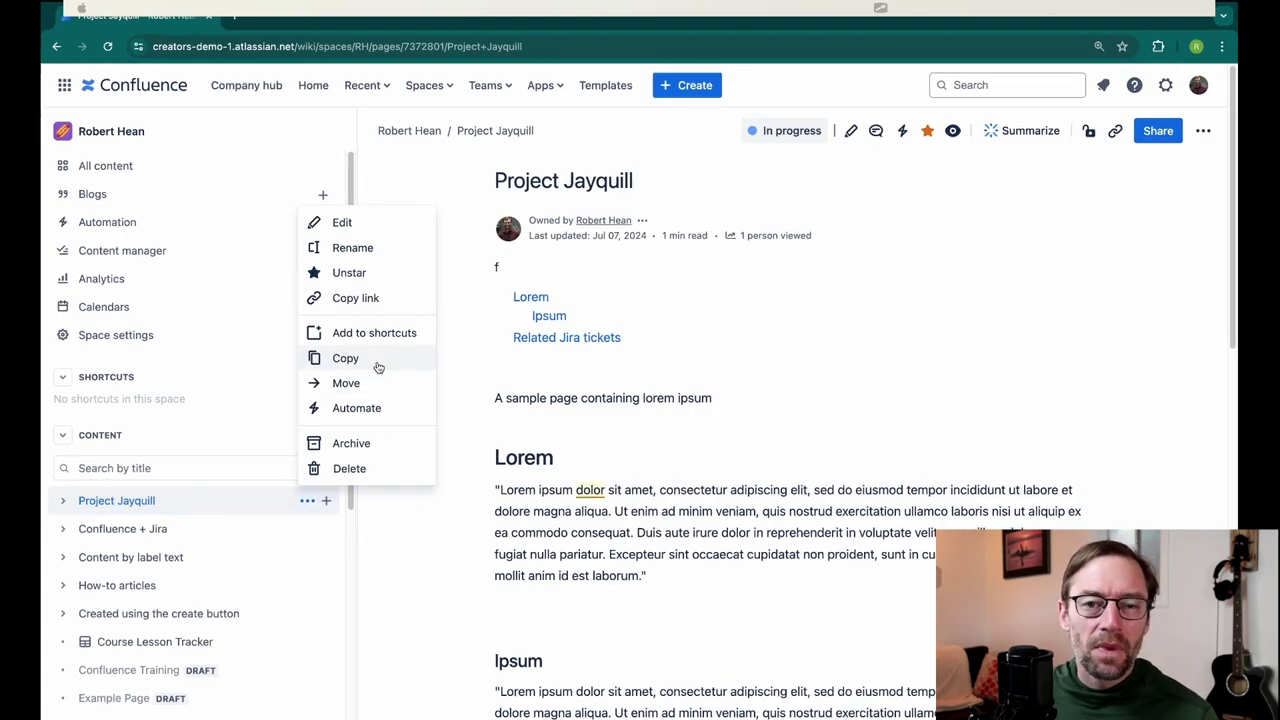
pyautogui.click(459, 573)
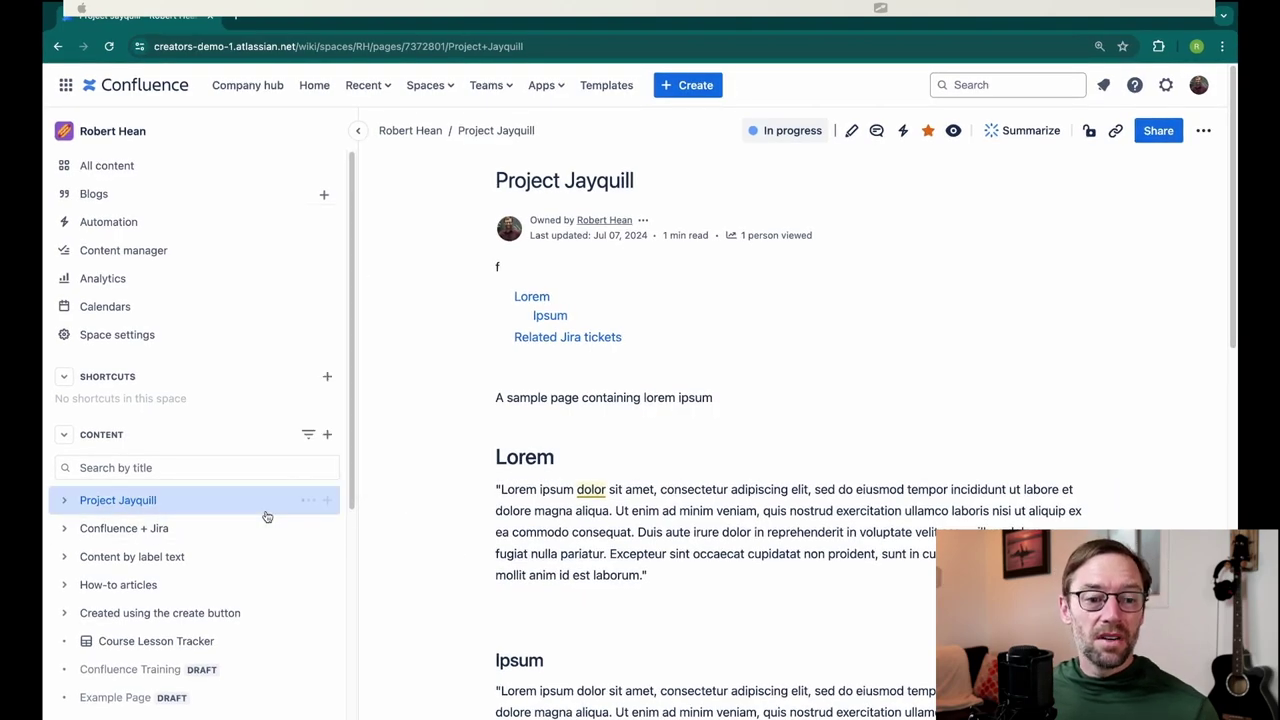
pyautogui.moveTo(140, 497)
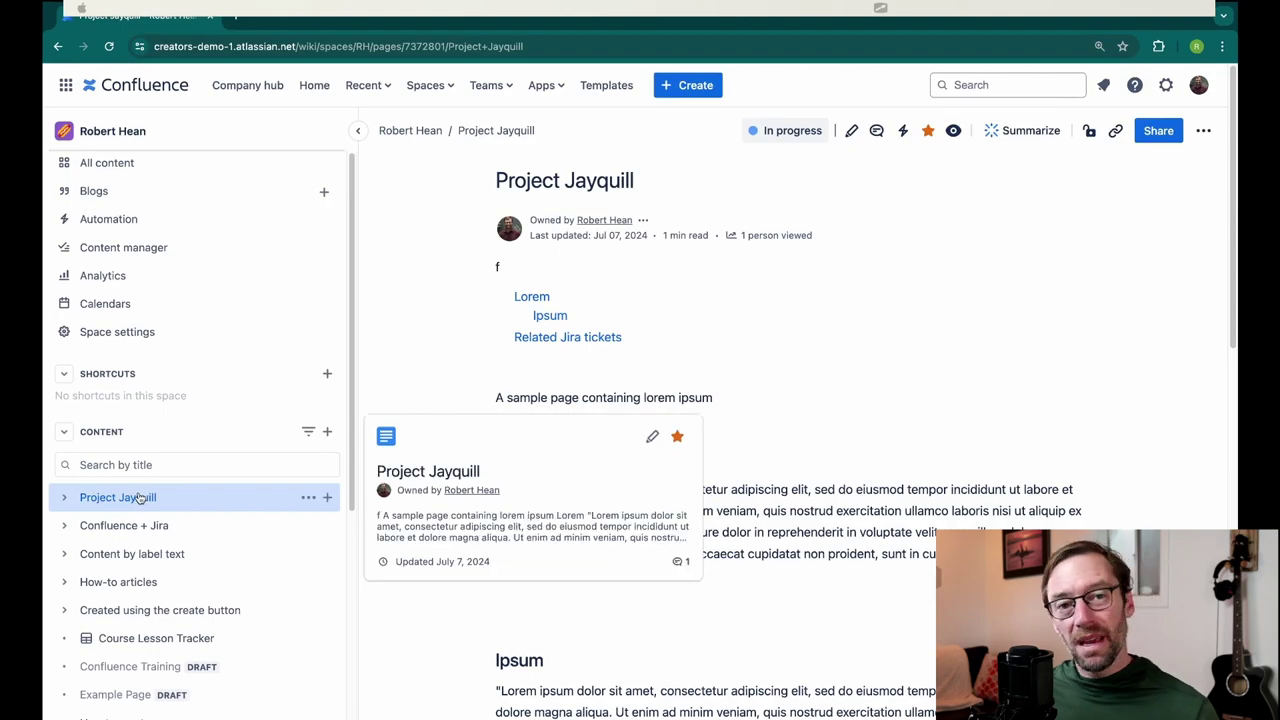
pyautogui.click(64, 497)
pyautogui.moveTo(158, 537)
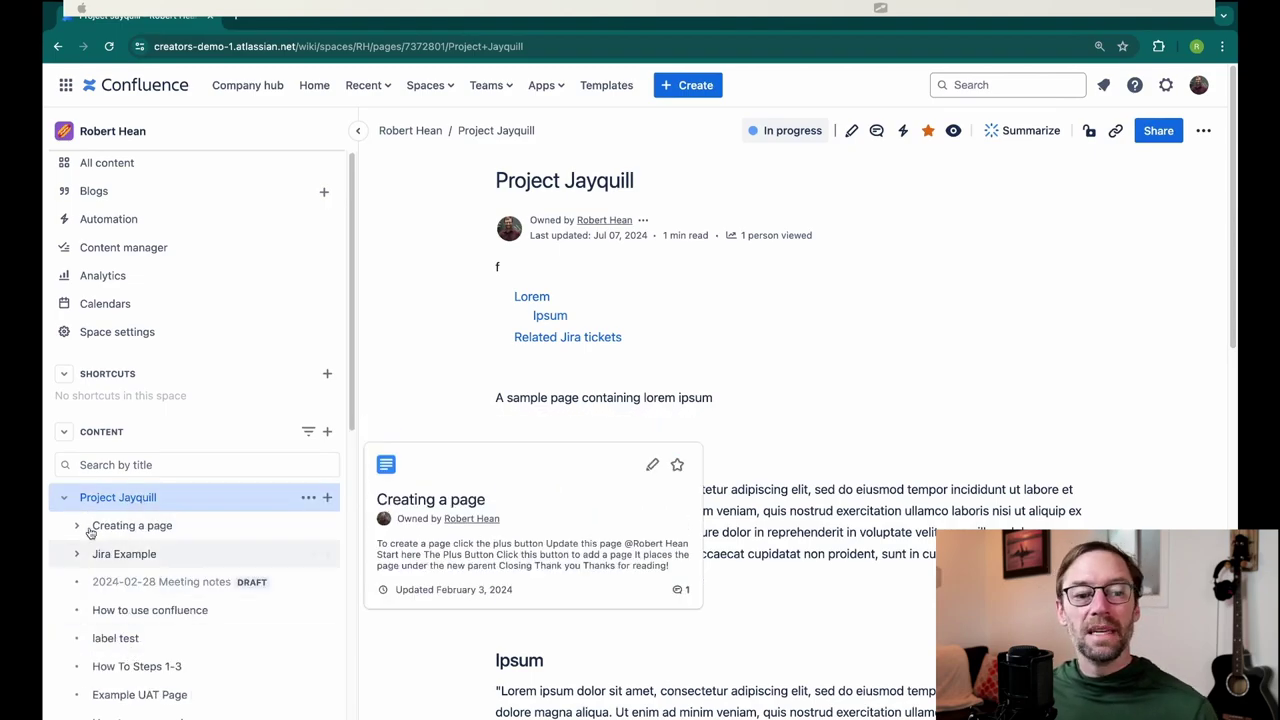
pyautogui.click(64, 497)
# Set up a copy of the Project Jayquill page with its 12 children included, and cancel without copying.
pyautogui.click(306, 498)
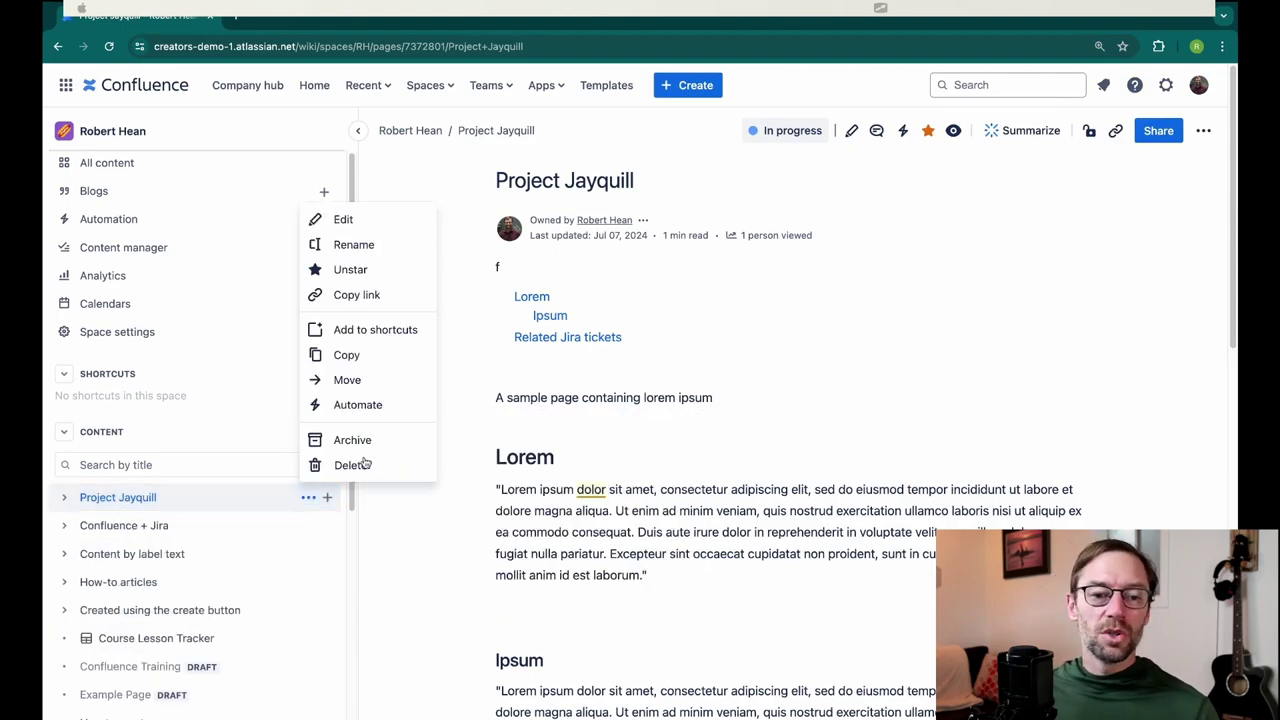
pyautogui.click(400, 363)
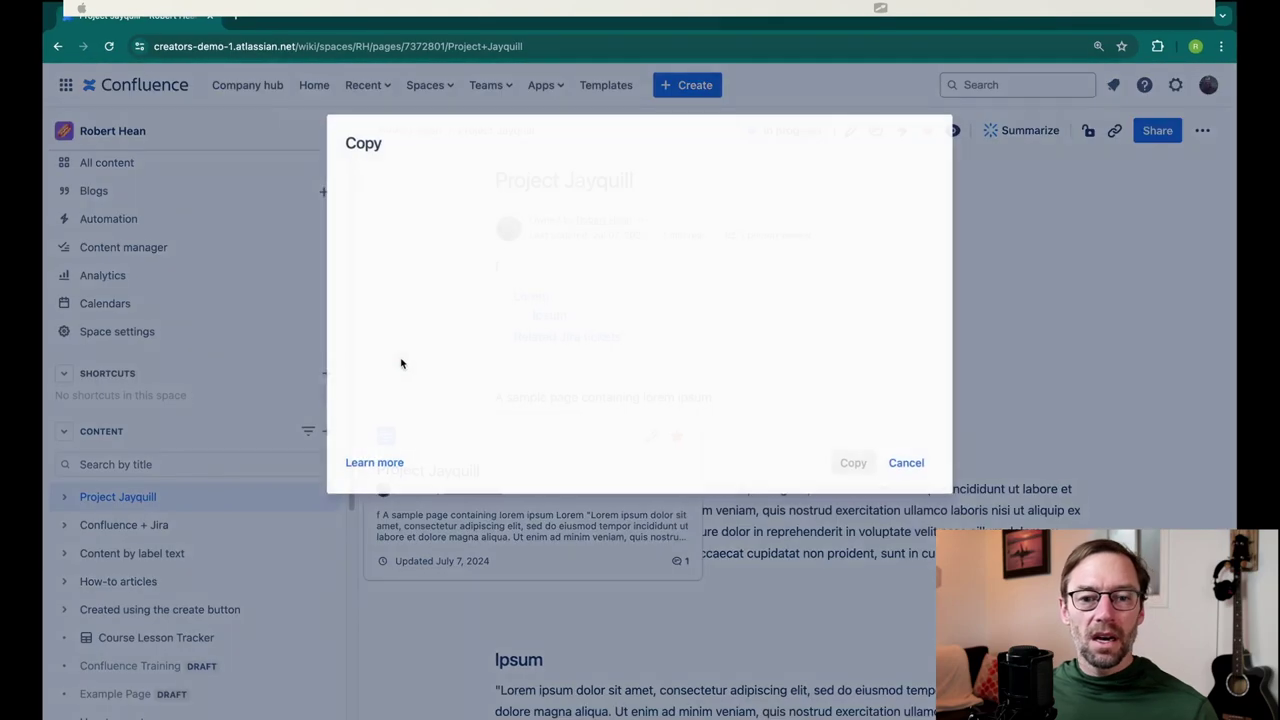
pyautogui.click(421, 330)
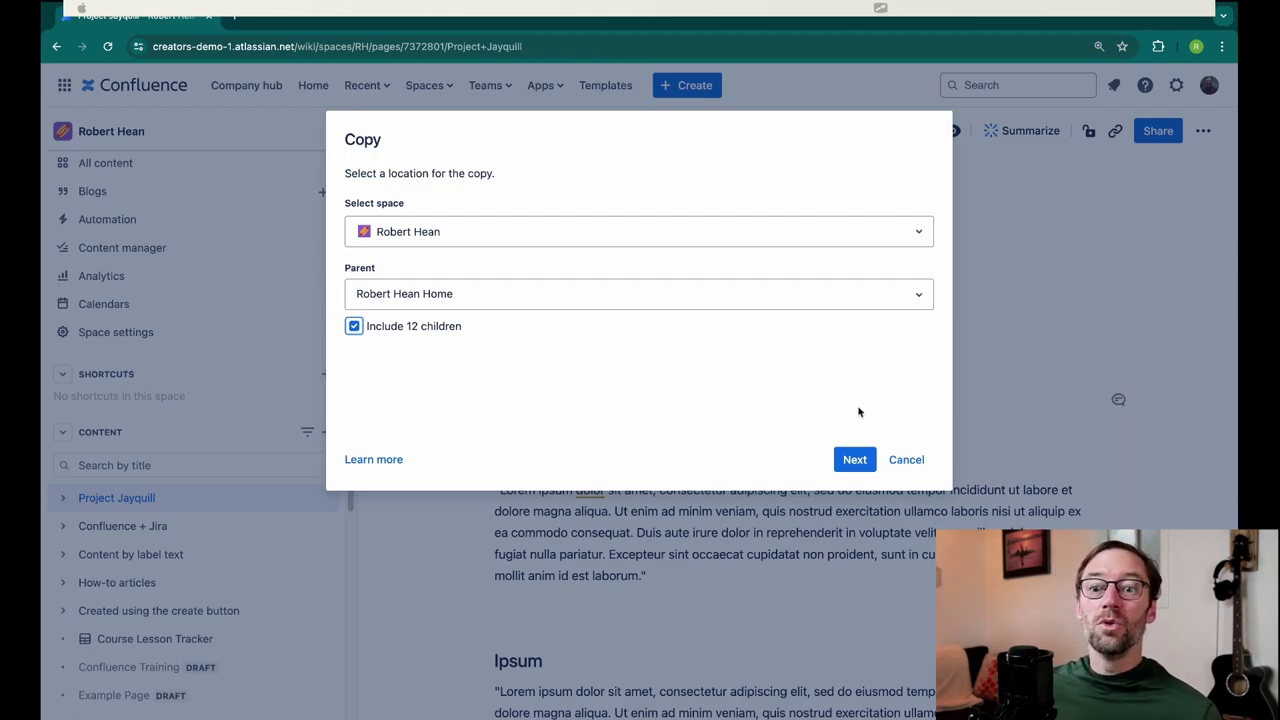
pyautogui.click(926, 466)
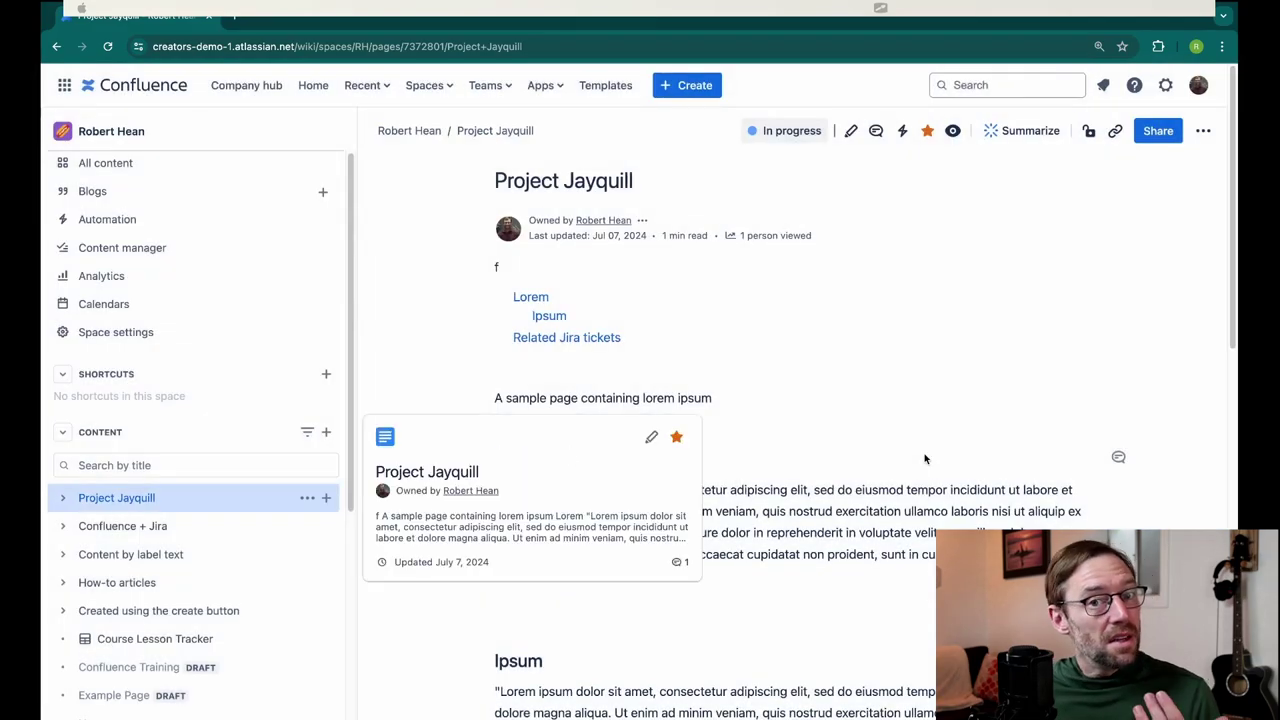